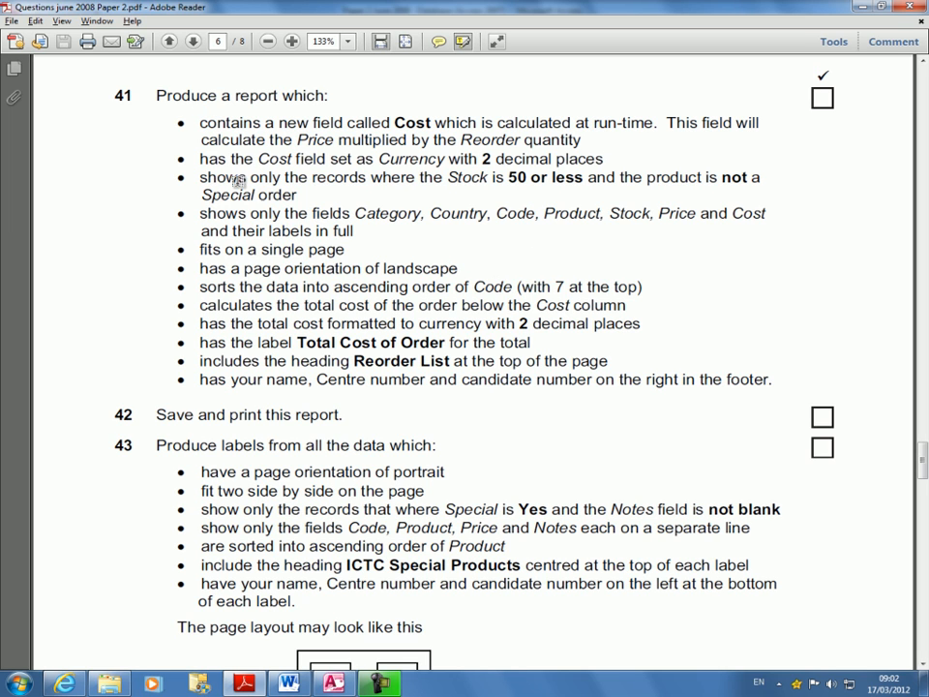
Highlight question 41's requirements on the Cost field, its currency format, record criteria, displayed fields and ascending Code order
{"action": "left_click_drag", "start_coordinate": [201, 123], "coordinate": [581, 141]}
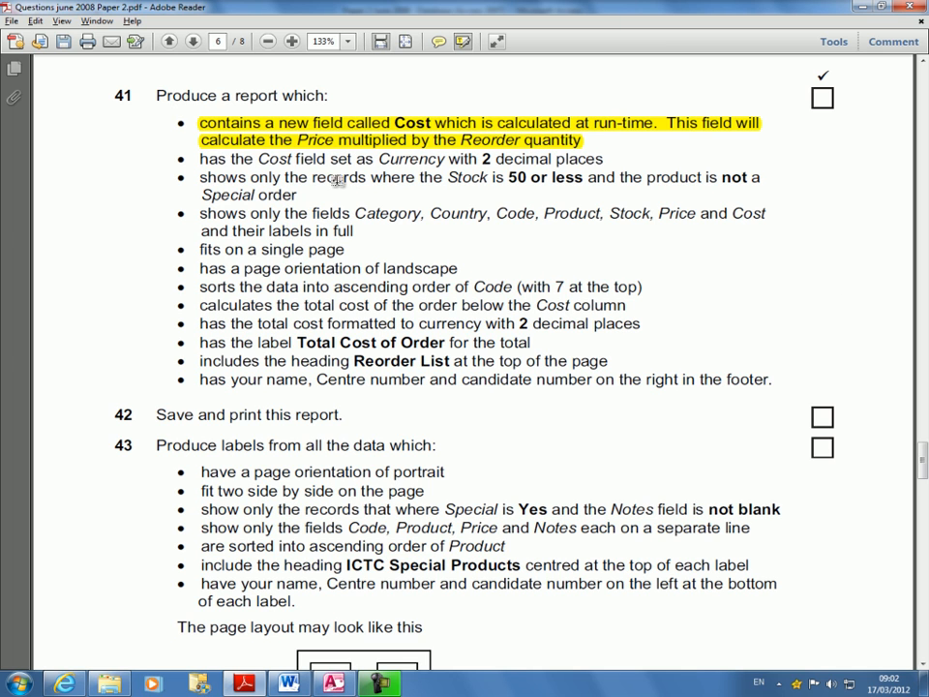
{"action": "left_click_drag", "start_coordinate": [199, 159], "coordinate": [605, 160]}
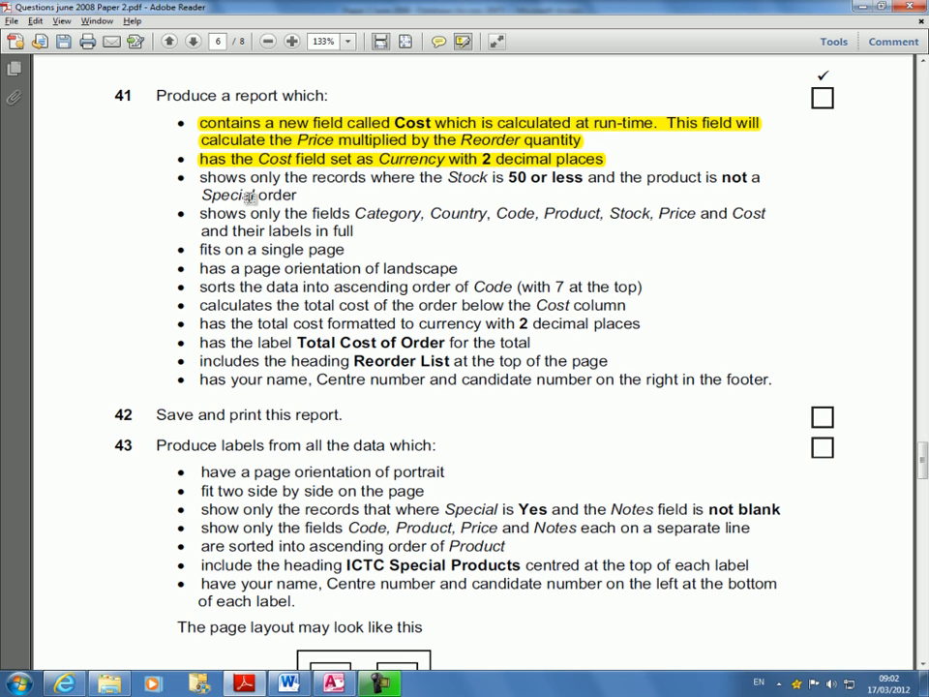
{"action": "left_click_drag", "start_coordinate": [201, 178], "coordinate": [302, 193]}
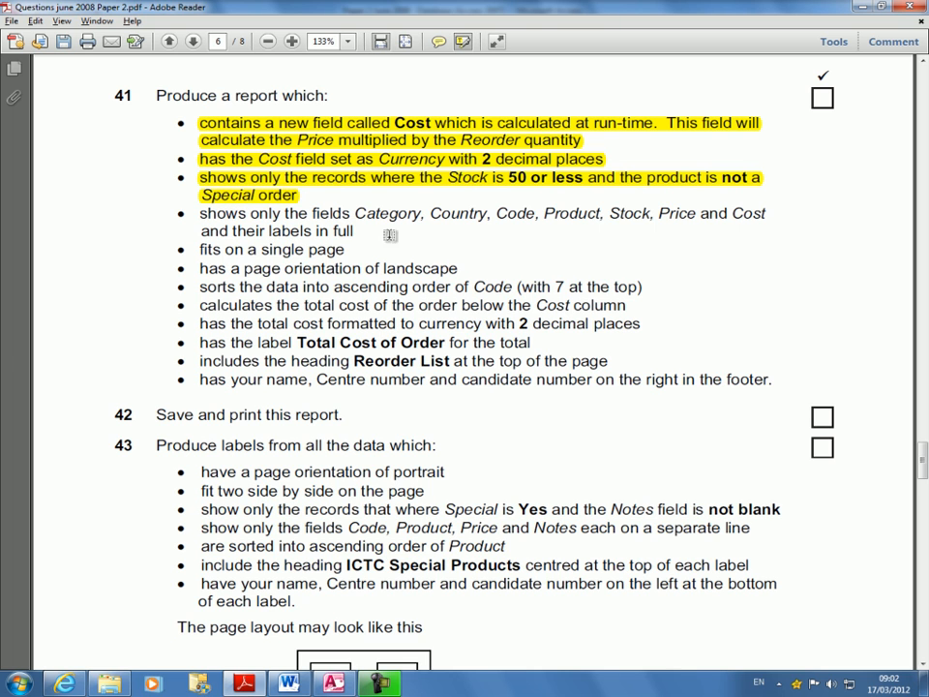
{"action": "mouse_move", "coordinate": [200, 213]}
{"action": "left_mouse_down"}
{"action": "mouse_move", "coordinate": [332, 215]}
{"action": "mouse_move", "coordinate": [353, 230]}
{"action": "left_mouse_up"}
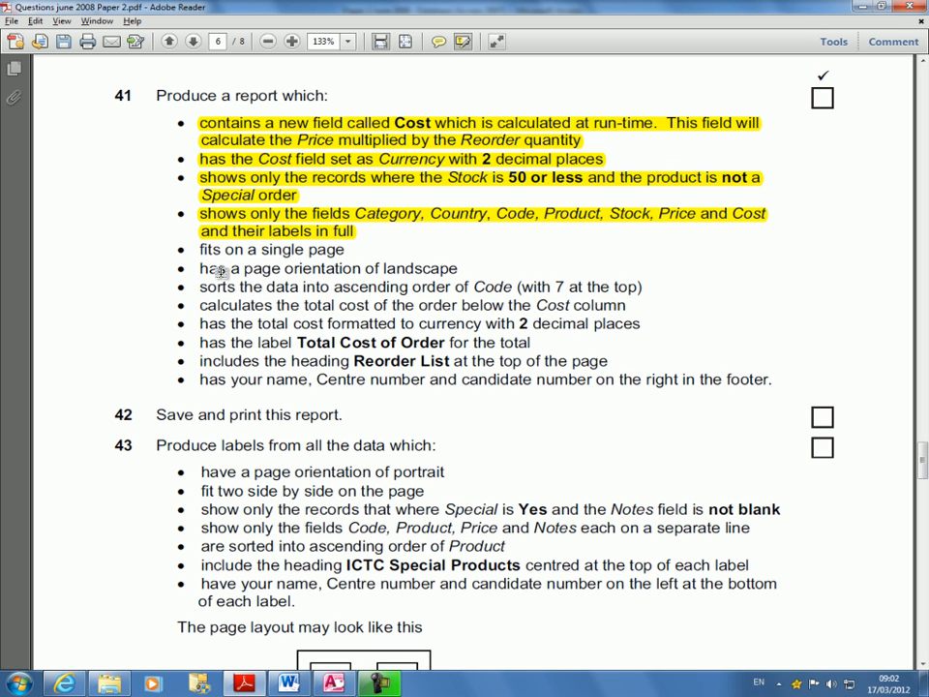
{"action": "left_click_drag", "start_coordinate": [200, 288], "coordinate": [643, 288]}
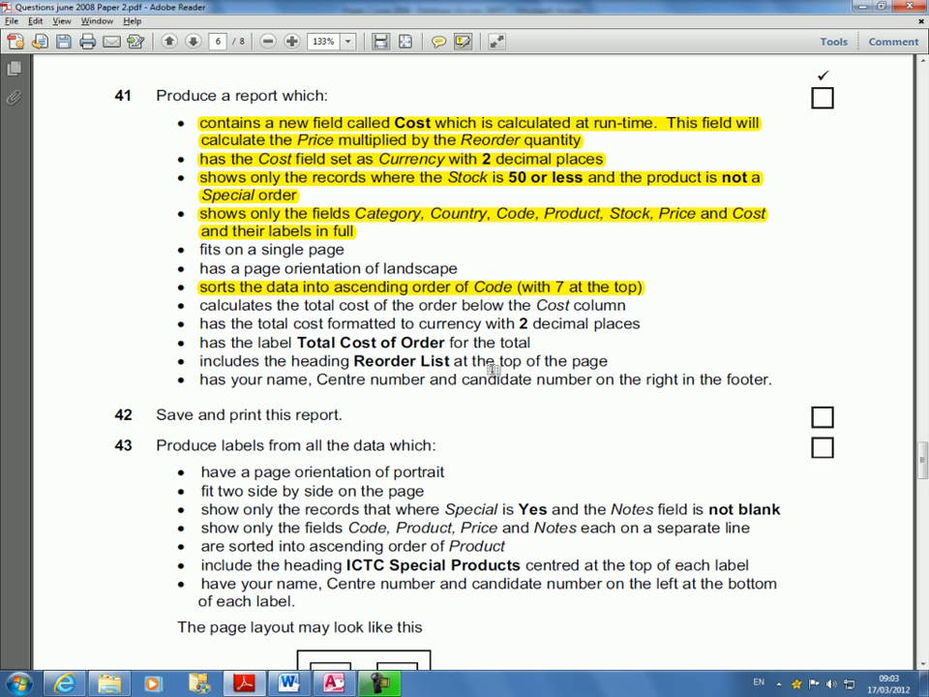
{"action": "mouse_move", "coordinate": [199, 304]}
{"action": "left_mouse_down"}
{"action": "mouse_move", "coordinate": [542, 306]}
{"action": "mouse_move", "coordinate": [207, 306]}
{"action": "left_mouse_up"}
Shrink the question paper window, switch to Access and create a new query in Design view from the J8Prods table
{"action": "double_click", "coordinate": [662, 10]}
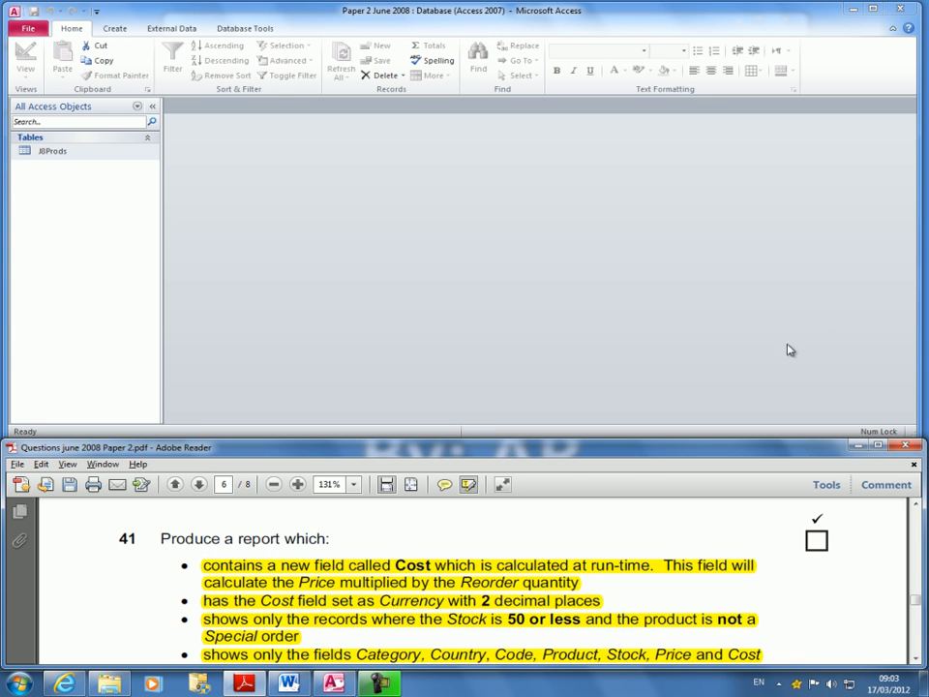
{"action": "scroll", "coordinate": [597, 590], "scroll_direction": "down", "scroll_amount": 2}
{"action": "scroll", "coordinate": [597, 589], "scroll_direction": "up", "scroll_amount": 1}
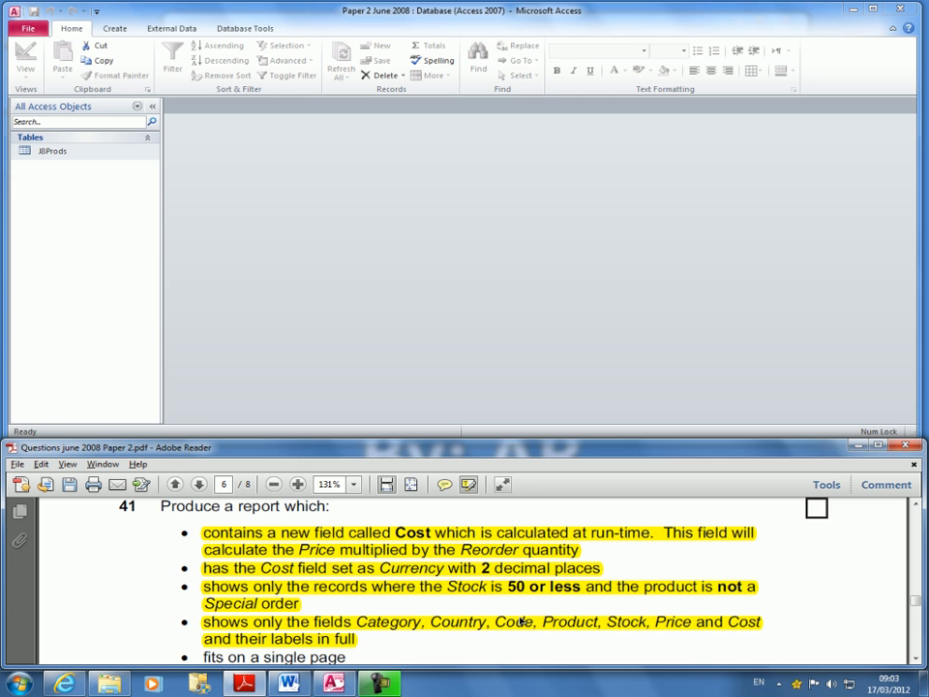
{"action": "left_click", "coordinate": [304, 220]}
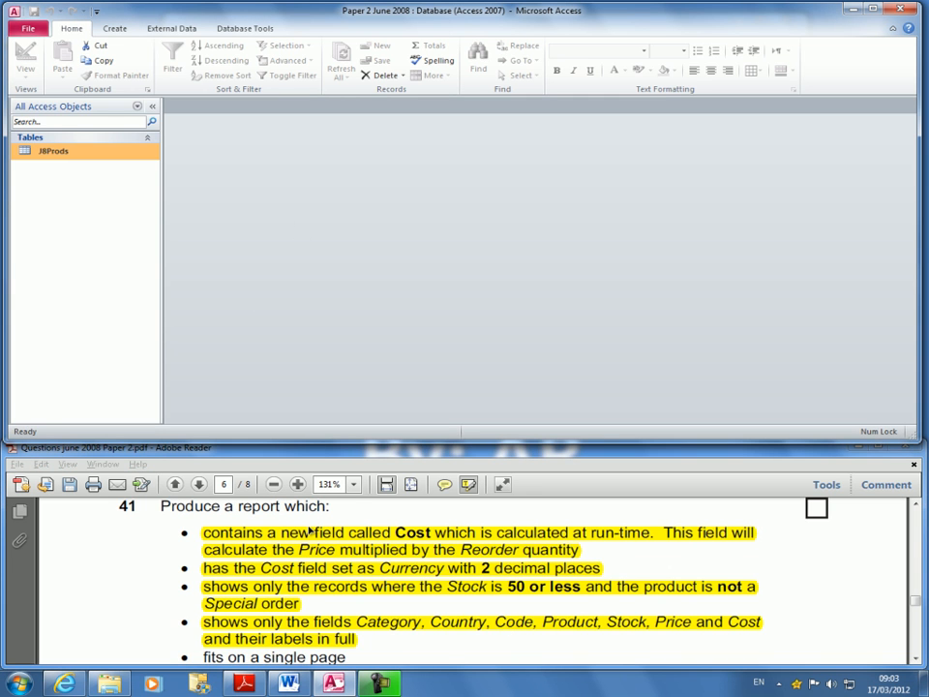
{"action": "left_click", "coordinate": [115, 29]}
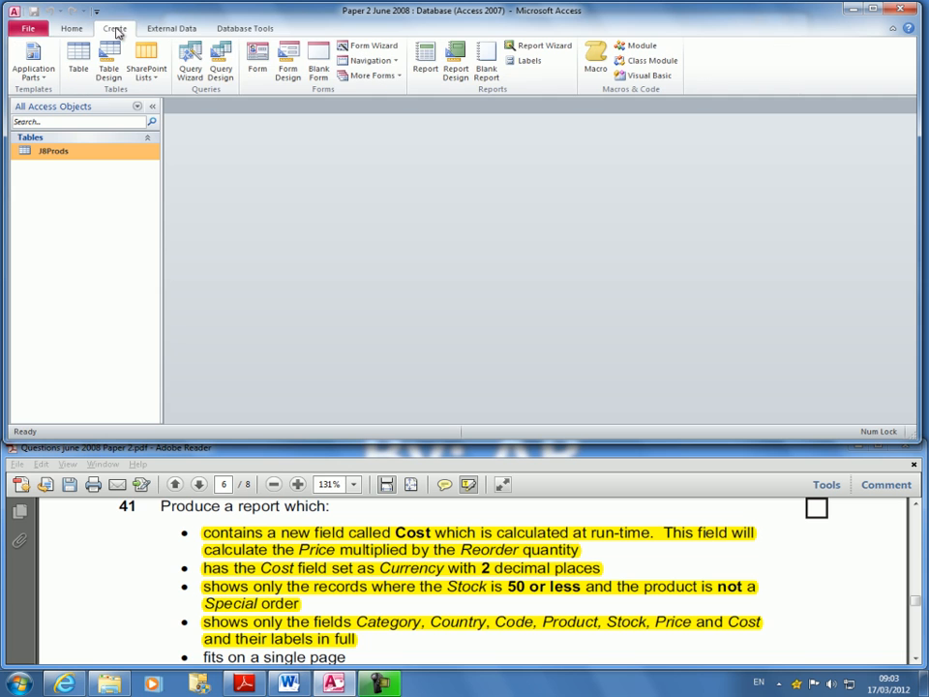
{"action": "left_click", "coordinate": [221, 59]}
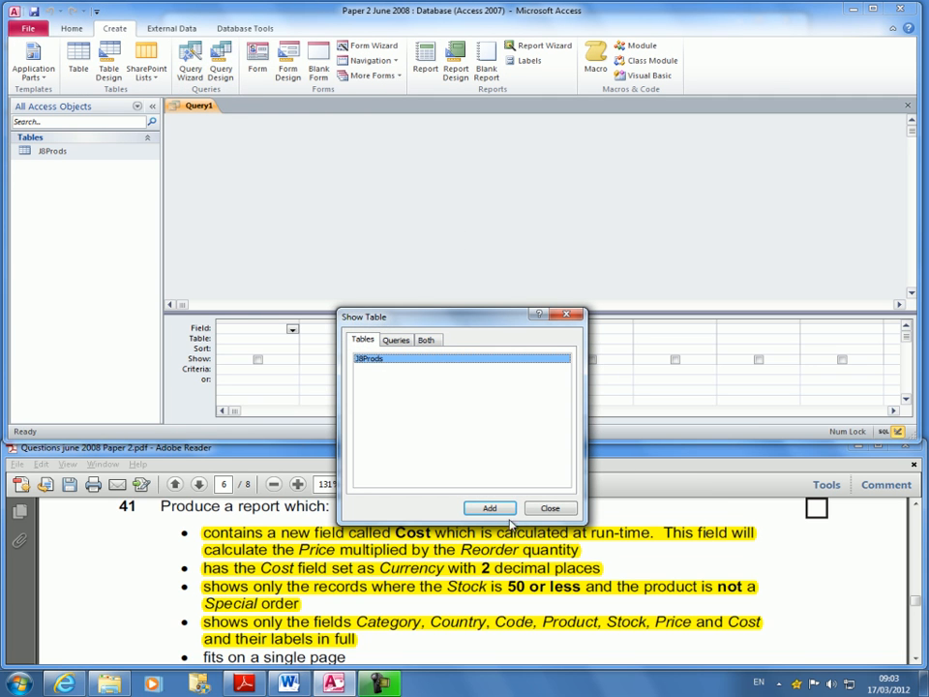
{"action": "left_click", "coordinate": [503, 512]}
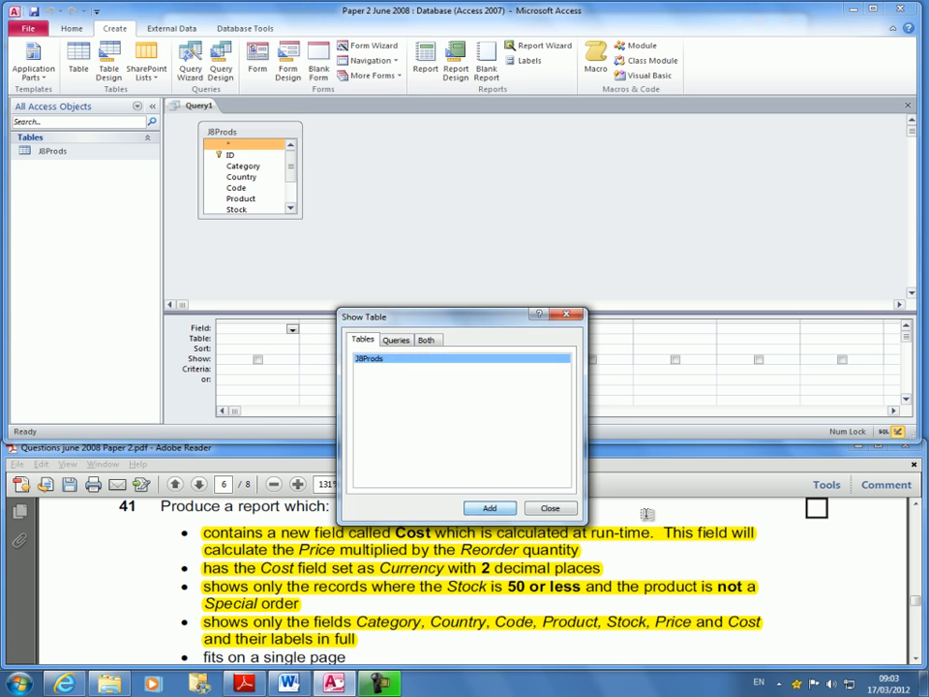
{"action": "left_click", "coordinate": [559, 510]}
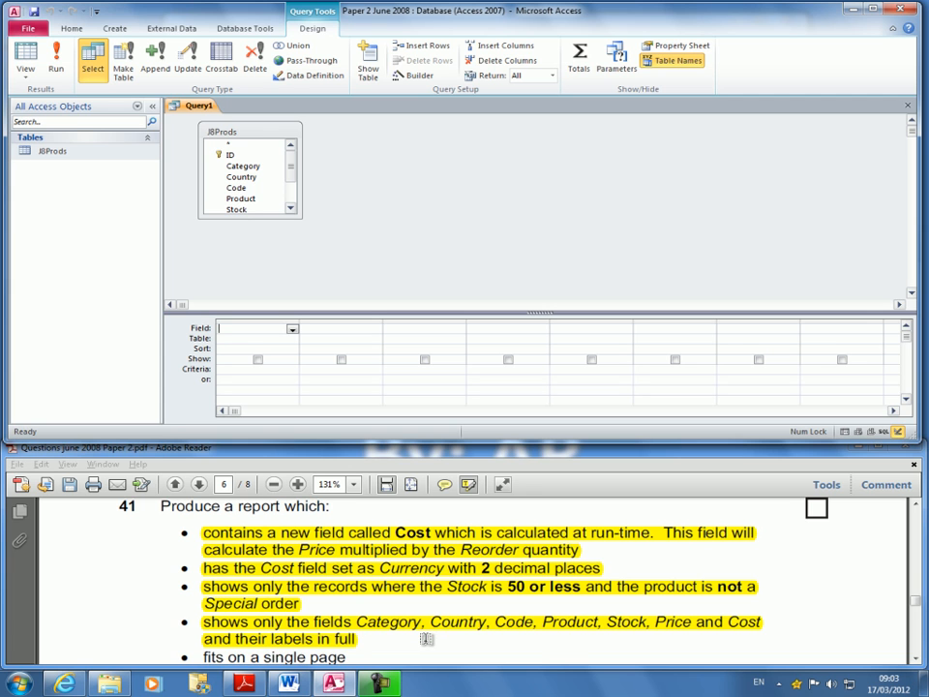
Add the Category and Country fields as the first two columns of the query
{"action": "left_click", "coordinate": [916, 660]}
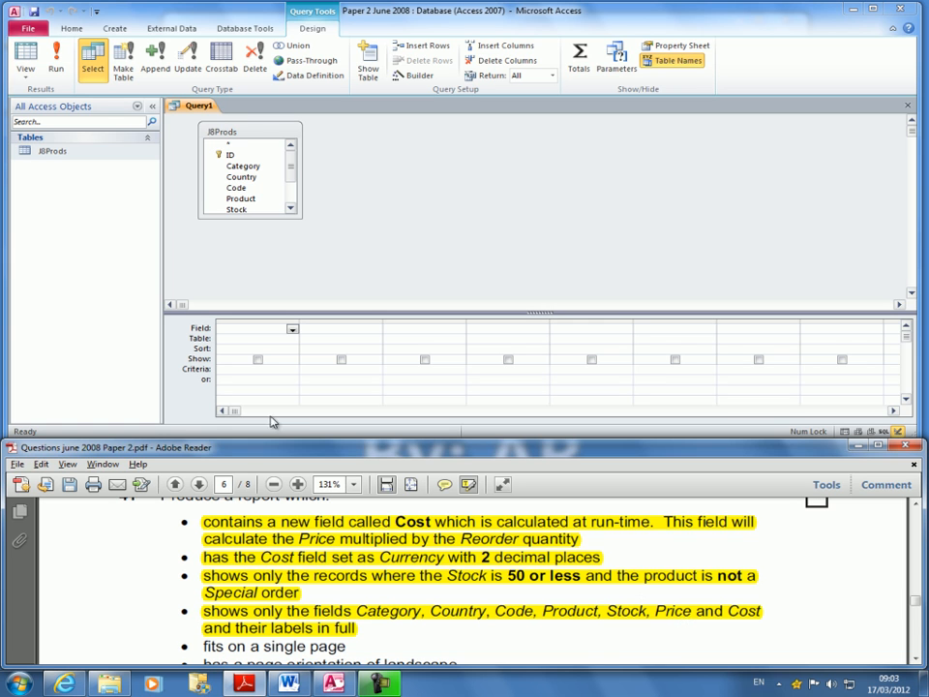
{"action": "left_click", "coordinate": [290, 330]}
{"action": "left_click", "coordinate": [292, 329]}
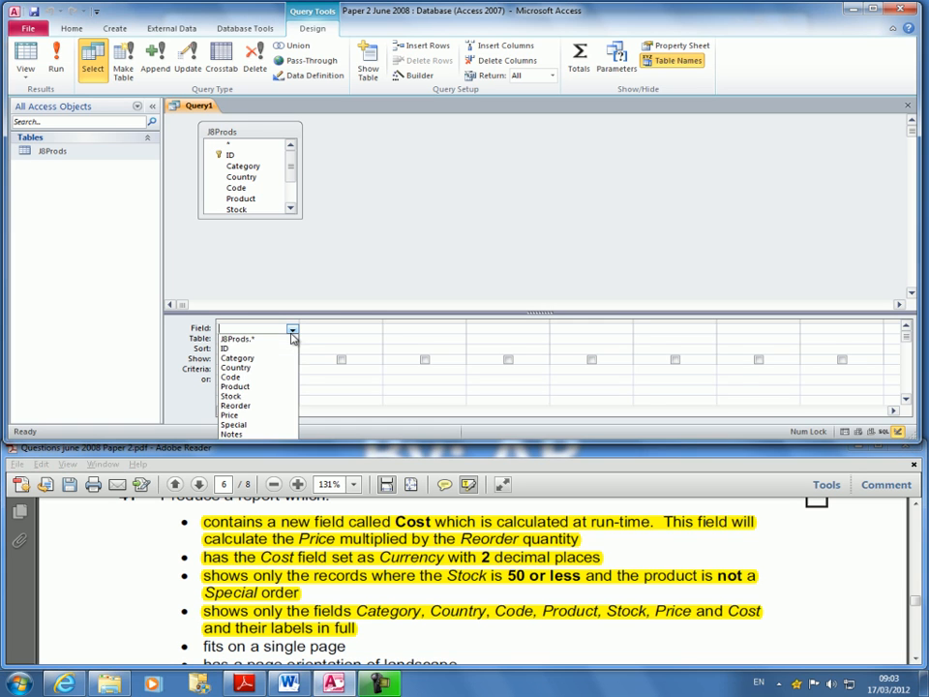
{"action": "left_click", "coordinate": [235, 357]}
{"action": "left_click", "coordinate": [375, 330]}
{"action": "left_click", "coordinate": [375, 330]}
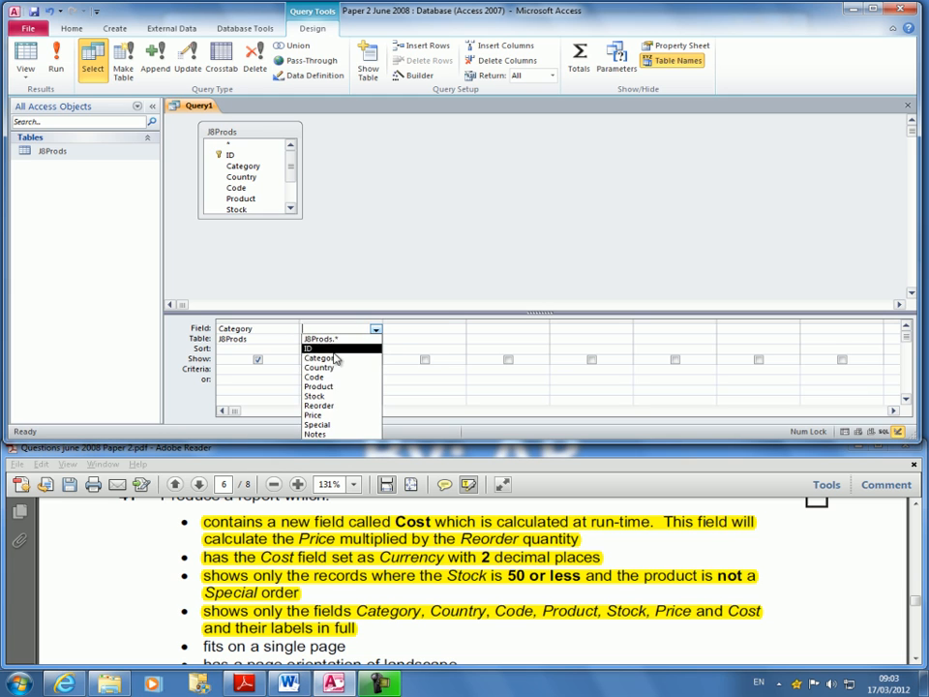
{"action": "left_click", "coordinate": [335, 368]}
Add the Code and Product fields to the next two query columns
{"action": "left_click", "coordinate": [459, 330]}
{"action": "left_click", "coordinate": [458, 330]}
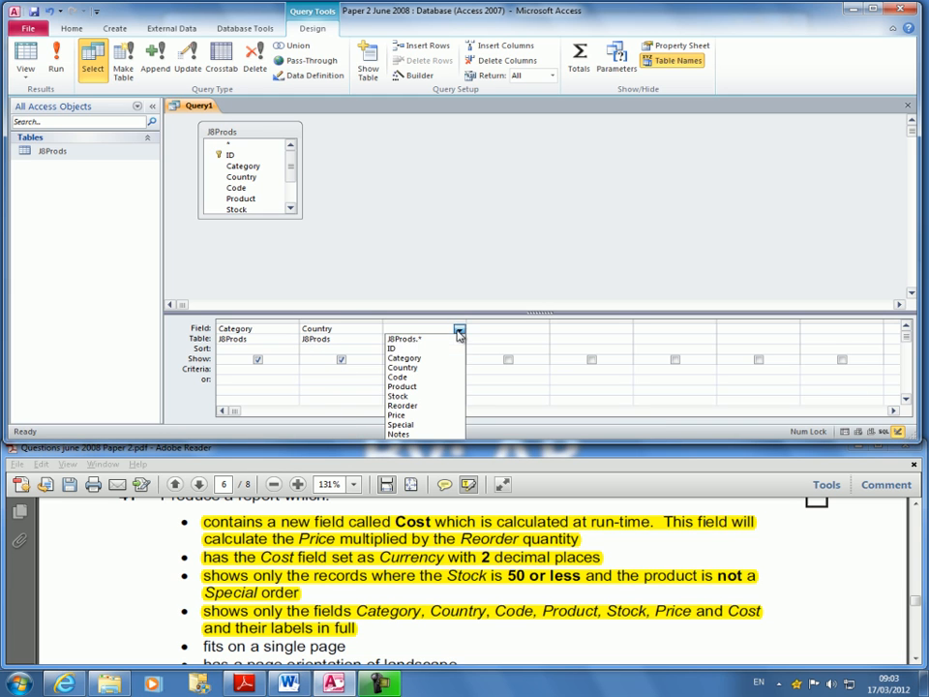
{"action": "left_click", "coordinate": [436, 376]}
{"action": "left_click", "coordinate": [538, 328]}
{"action": "left_click", "coordinate": [543, 330]}
{"action": "left_click", "coordinate": [518, 386]}
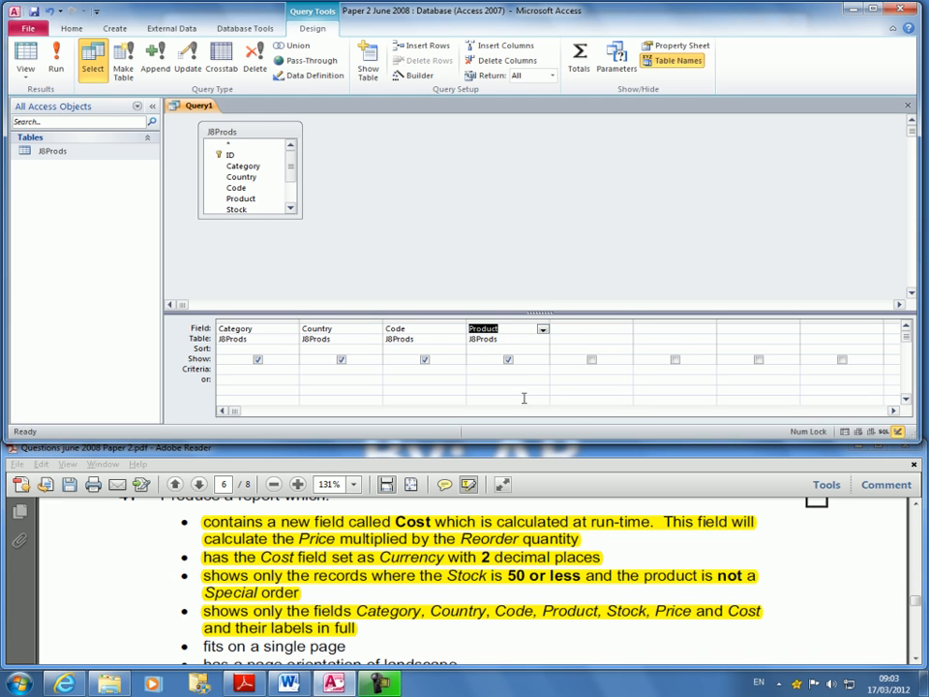
Add the Stock and Price fields to the query after Product
{"action": "left_click", "coordinate": [614, 324]}
{"action": "left_click", "coordinate": [610, 328]}
{"action": "left_click", "coordinate": [626, 330]}
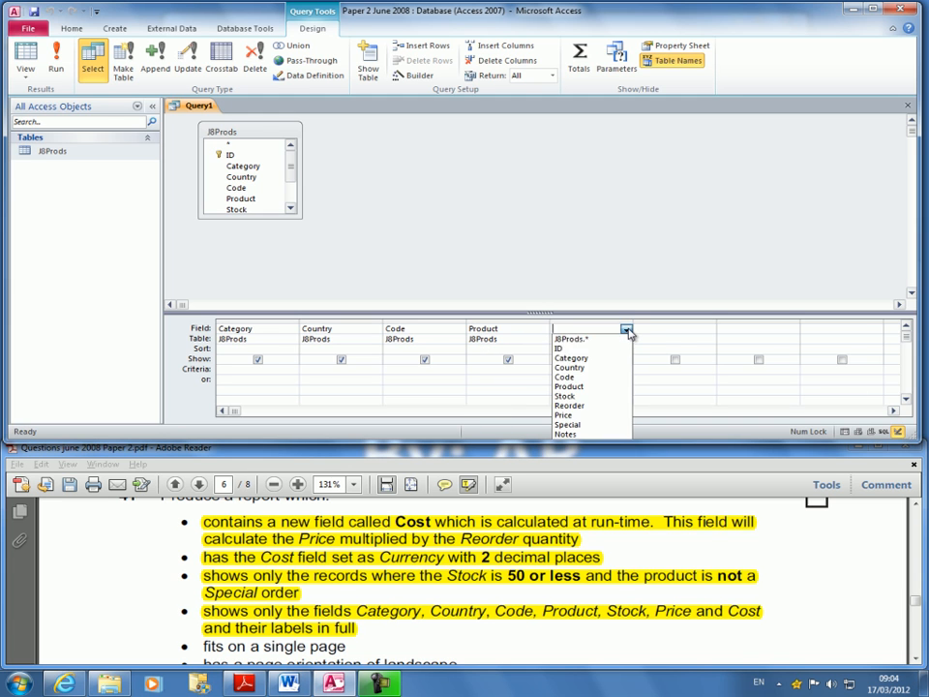
{"action": "left_click", "coordinate": [584, 396]}
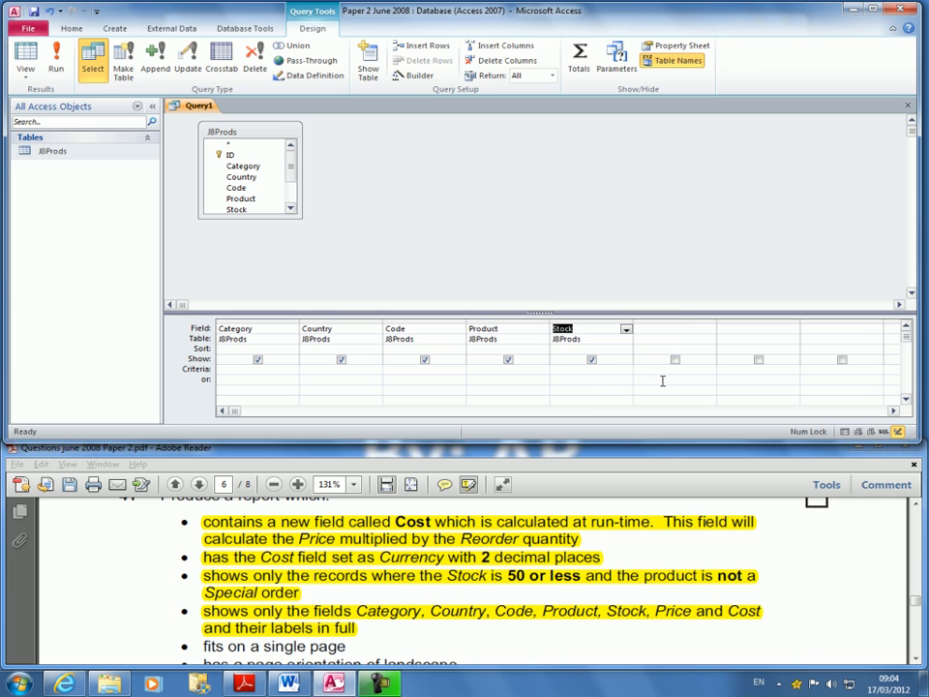
{"action": "left_click", "coordinate": [680, 328]}
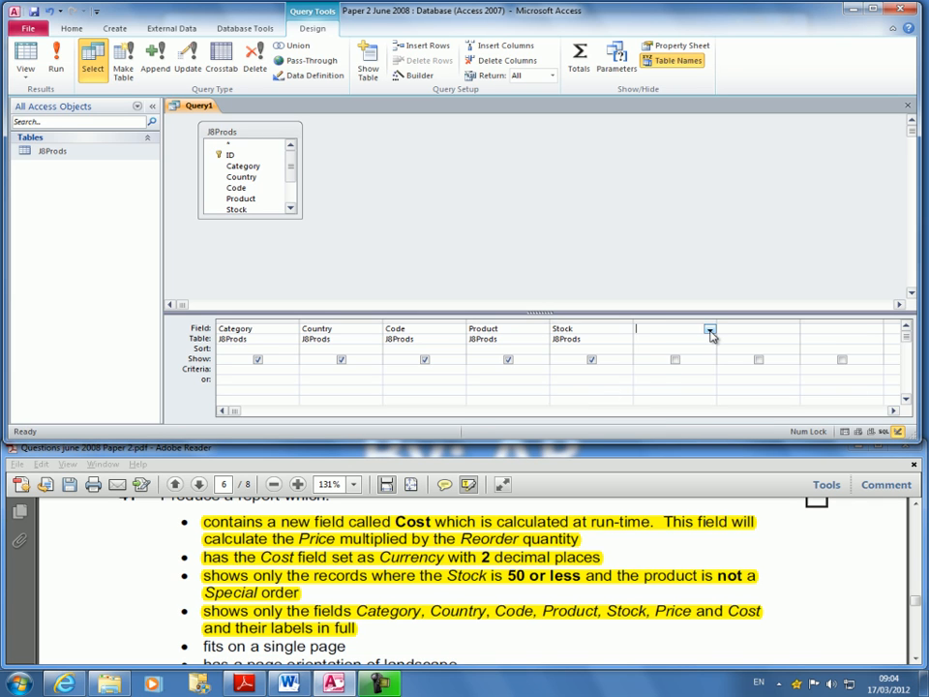
{"action": "left_click", "coordinate": [709, 330]}
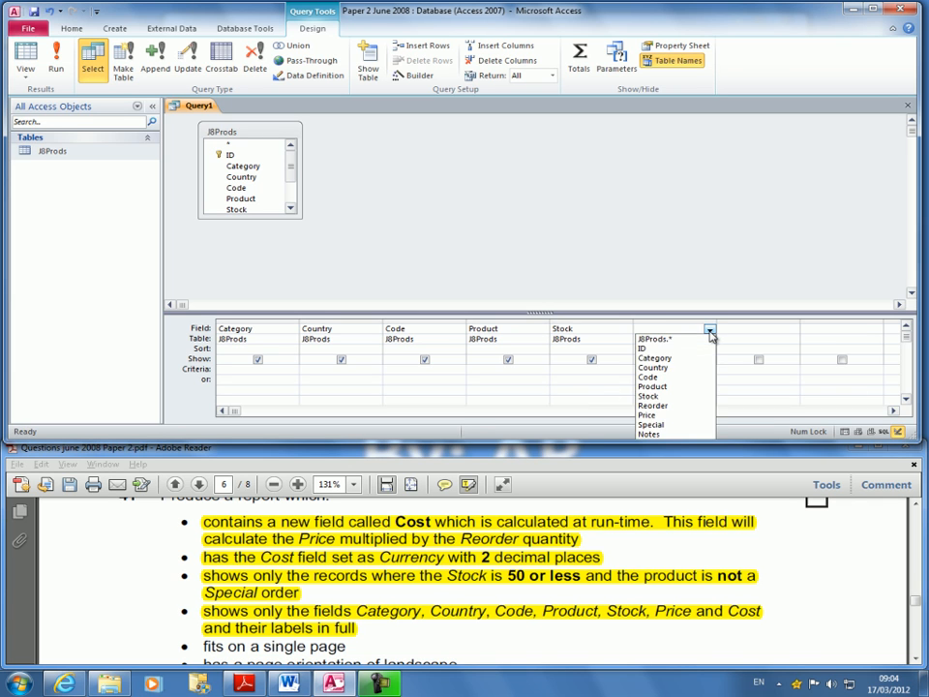
{"action": "left_click", "coordinate": [668, 414]}
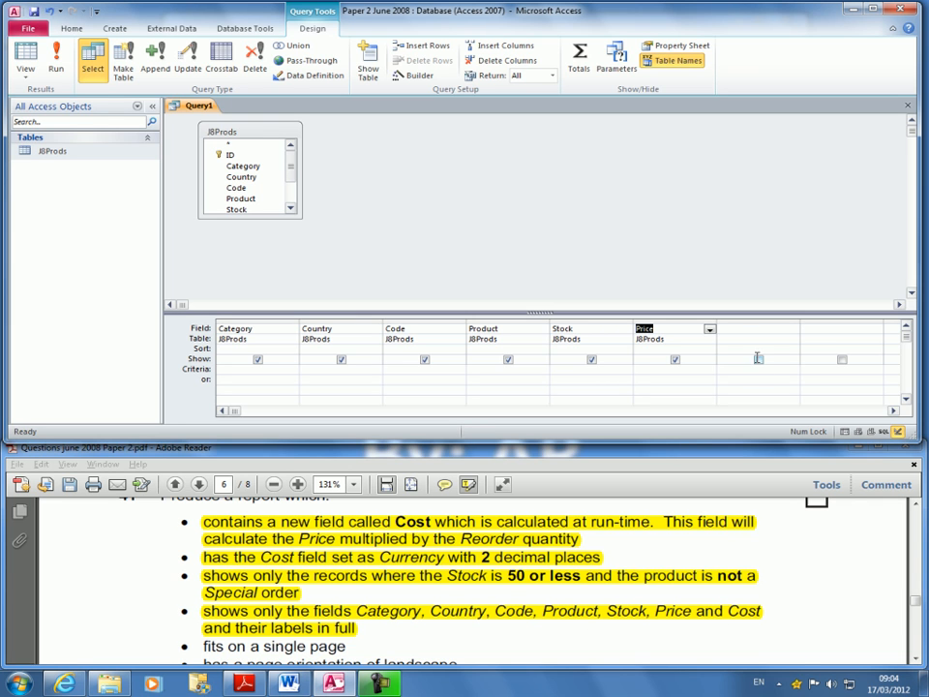
Add a shown calculated field Cost: [price]*[reorder] after Price, widening its column to fit the expression
{"action": "left_click", "coordinate": [748, 327]}
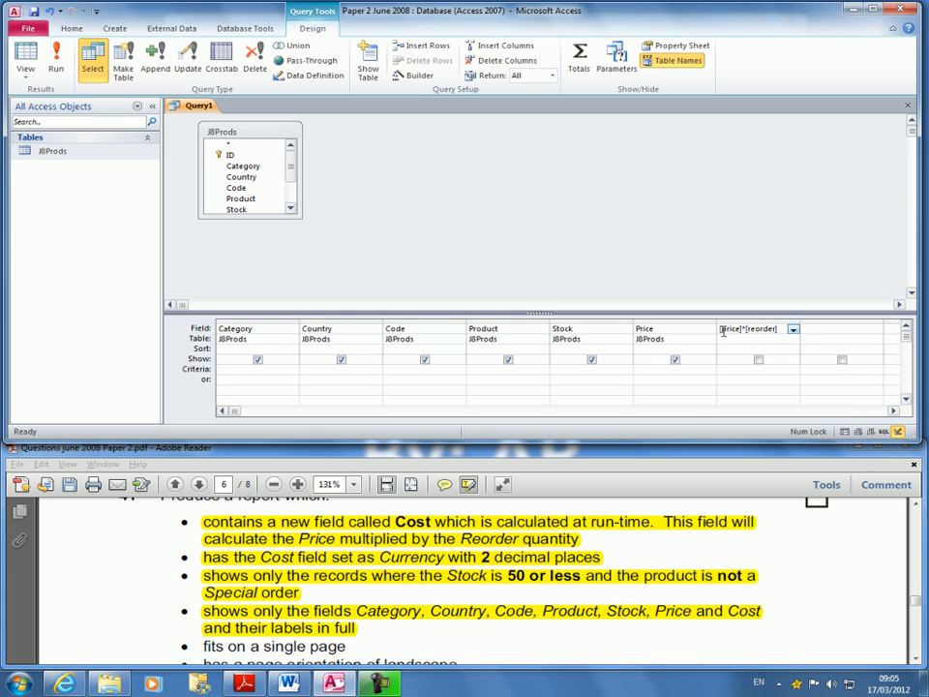
{"action": "left_click", "coordinate": [759, 359]}
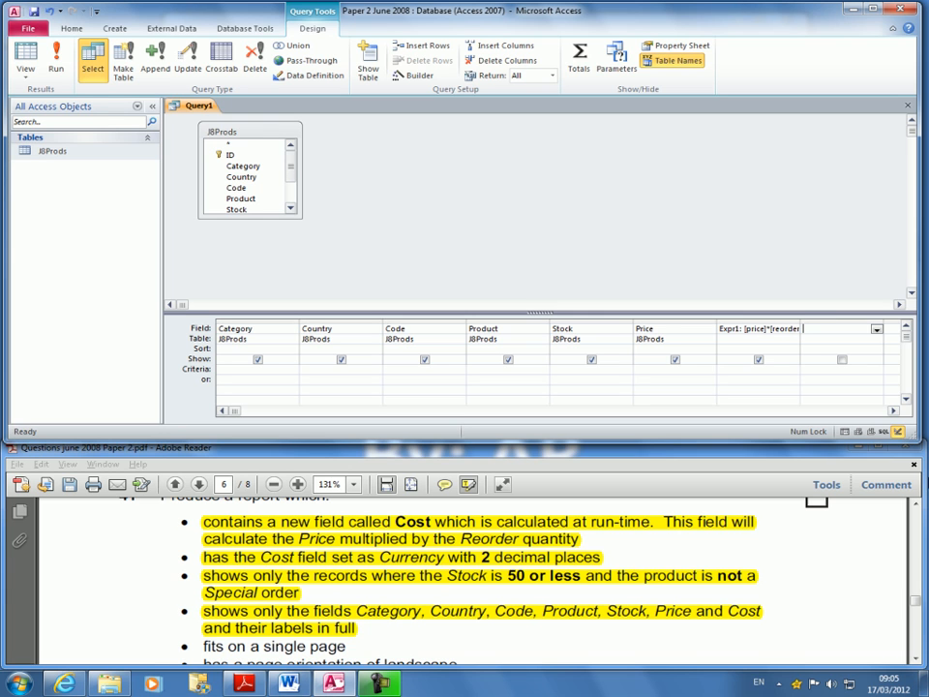
{"action": "left_click_drag", "start_coordinate": [801, 323], "coordinate": [829, 325]}
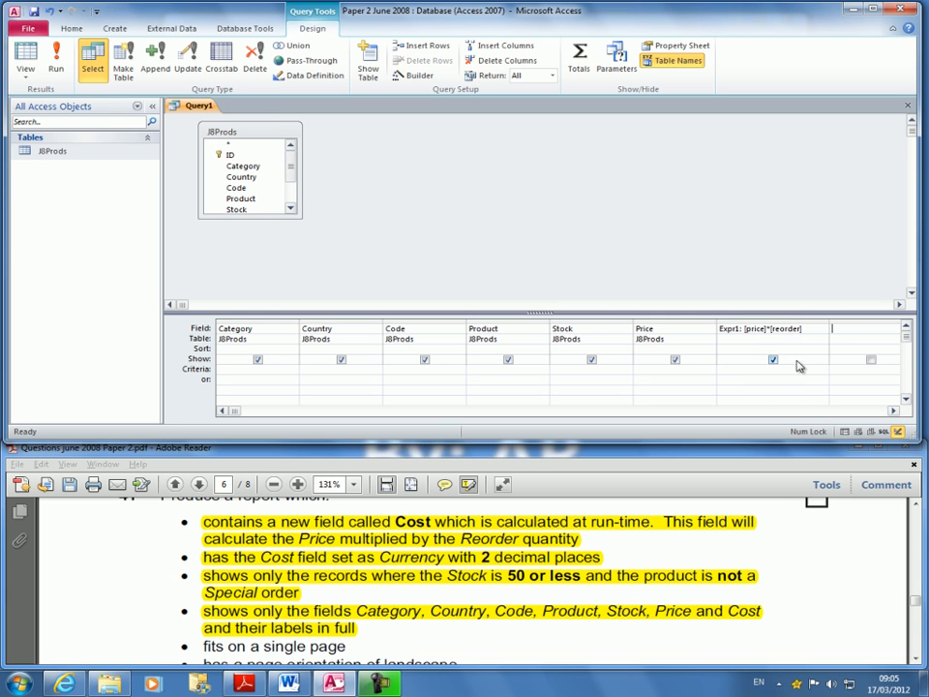
{"action": "double_click", "coordinate": [733, 329]}
{"action": "type", "text": "Cost"}
Run the query to check the calculated Cost values and their currency format, and return to Design view
{"action": "left_click", "coordinate": [54, 48]}
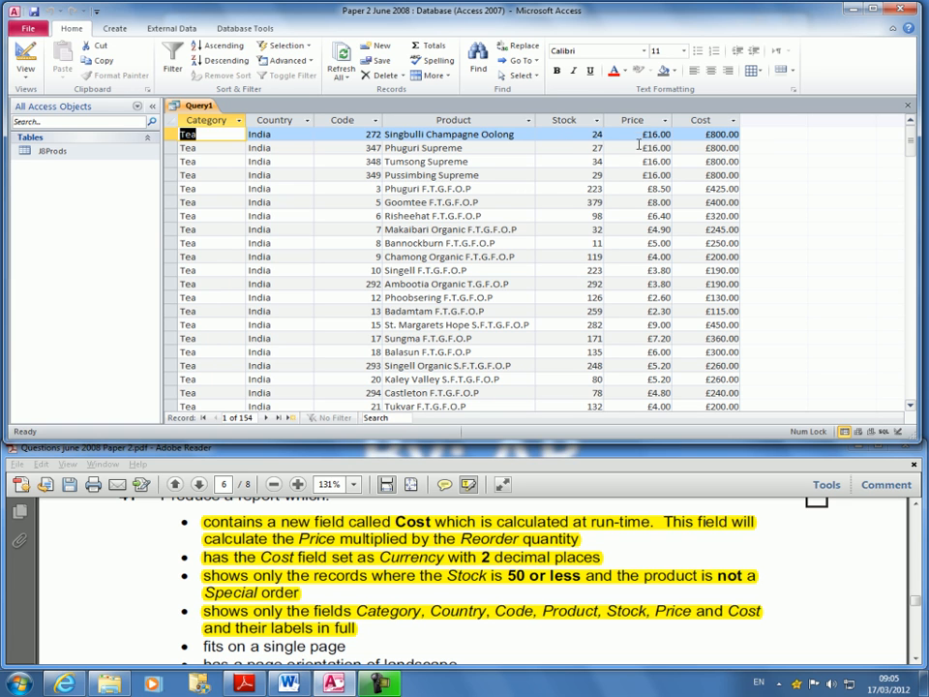
{"action": "left_click", "coordinate": [26, 81]}
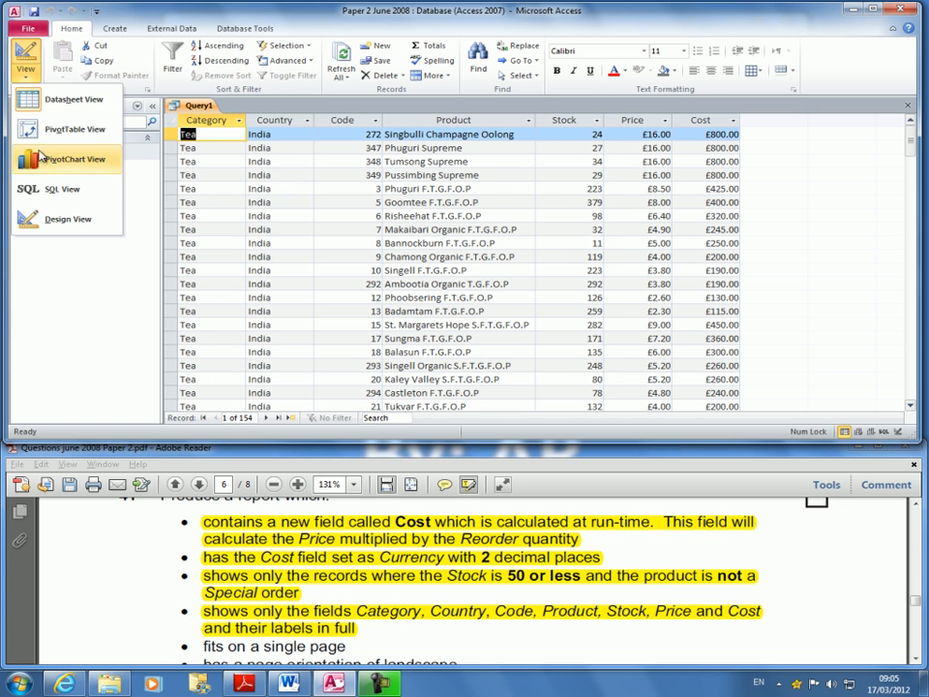
{"action": "left_click", "coordinate": [55, 220]}
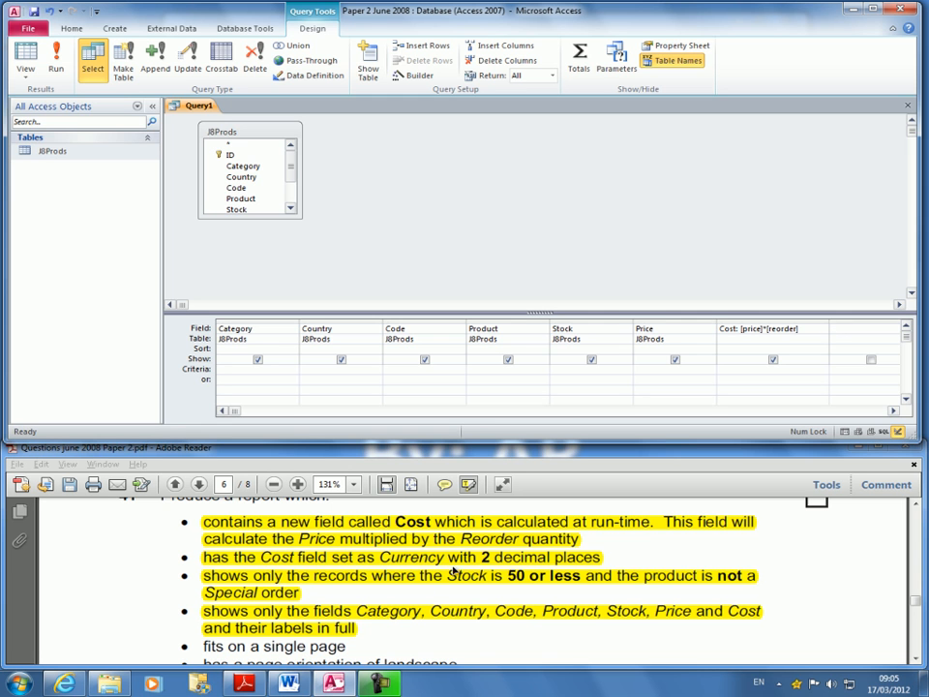
{"action": "left_click", "coordinate": [58, 65]}
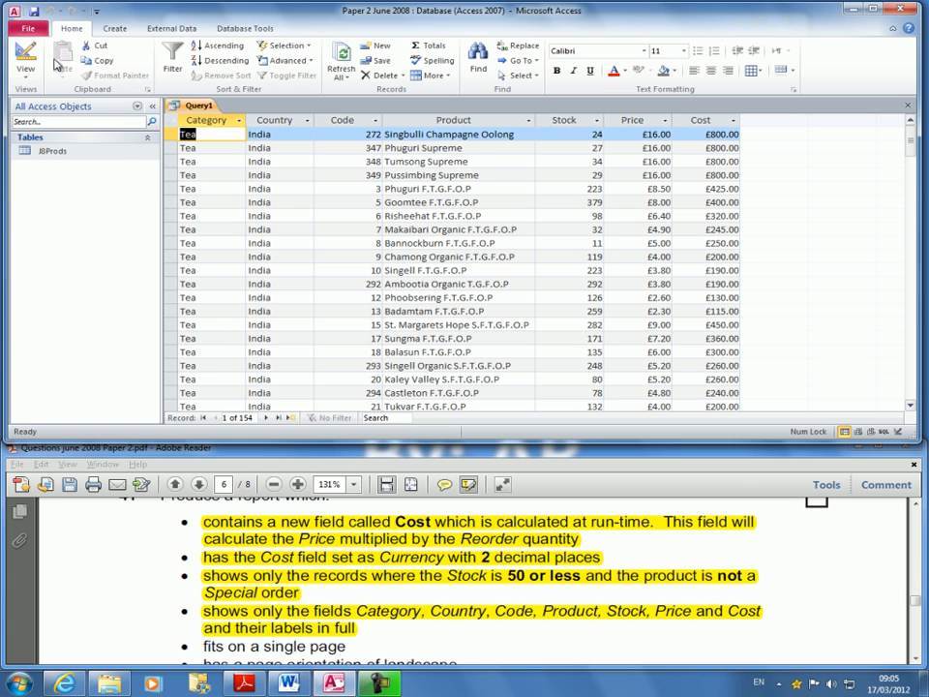
{"action": "left_click", "coordinate": [25, 69]}
{"action": "left_click", "coordinate": [66, 104]}
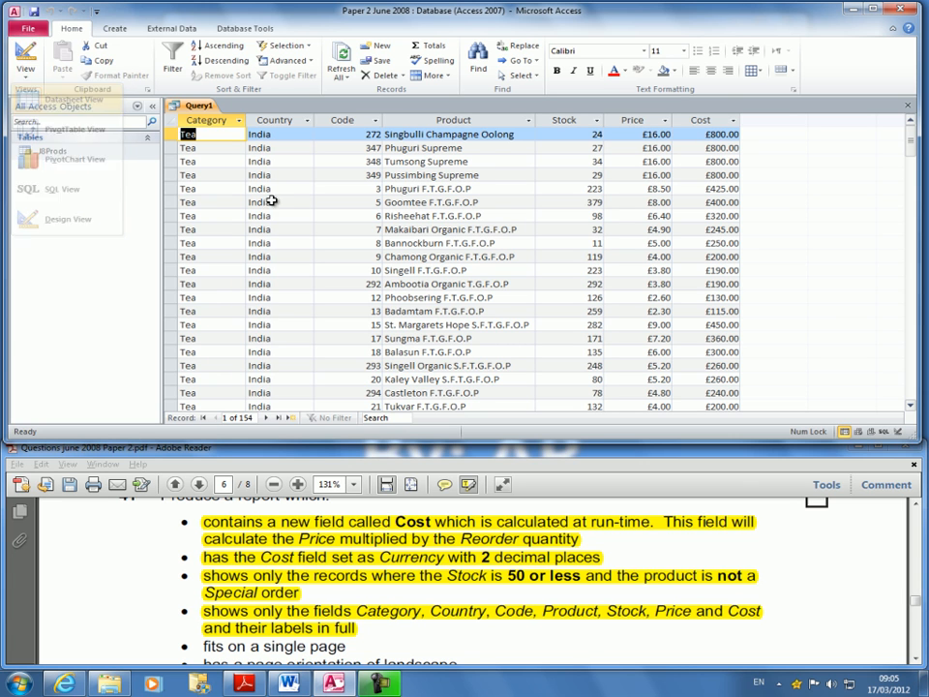
{"action": "left_click", "coordinate": [14, 78]}
{"action": "left_click", "coordinate": [67, 219]}
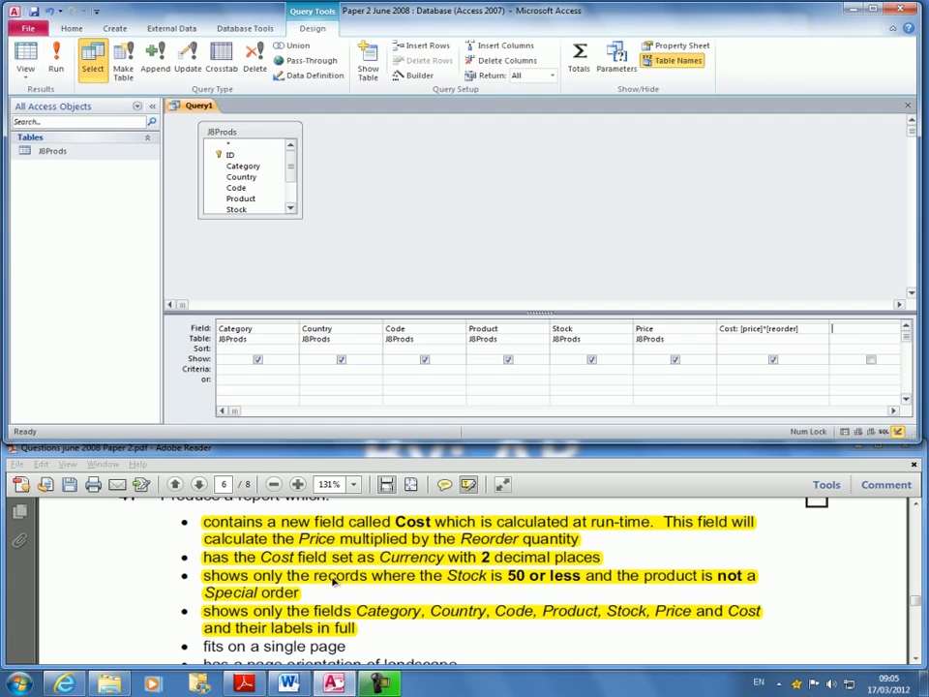
Set the Stock field's criterion to <=50 as the question requires and run the query
{"action": "left_click", "coordinate": [436, 594]}
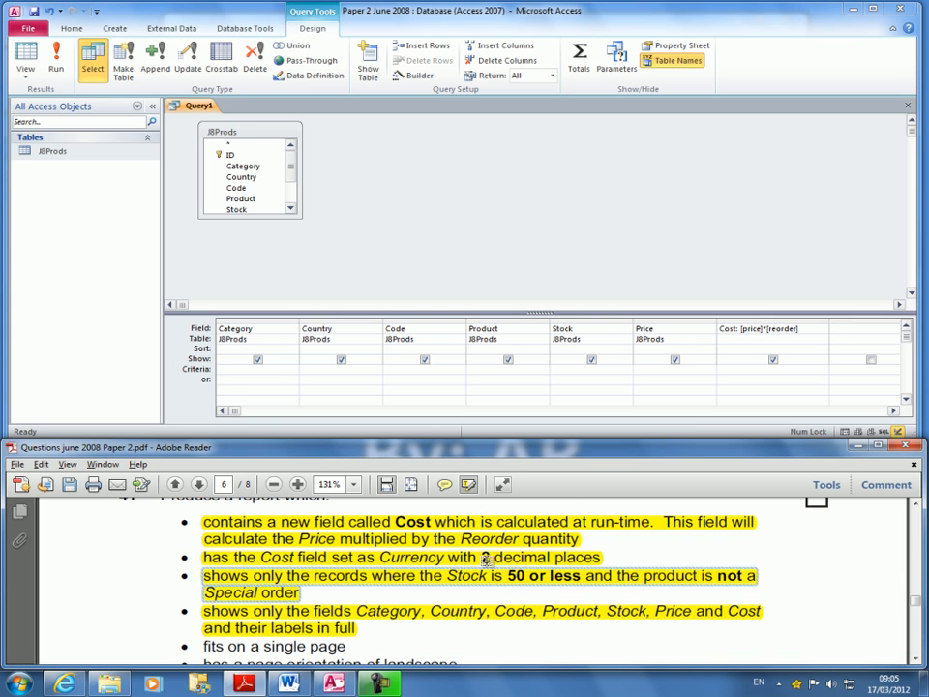
{"action": "scroll", "coordinate": [474, 567], "scroll_direction": "down", "scroll_amount": 1}
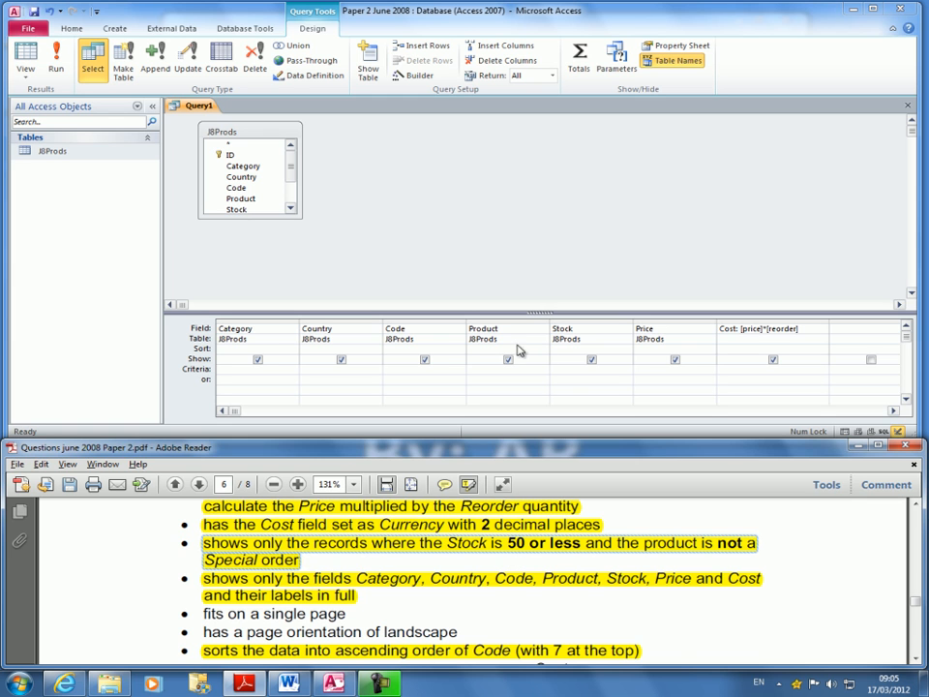
{"action": "left_click", "coordinate": [570, 369]}
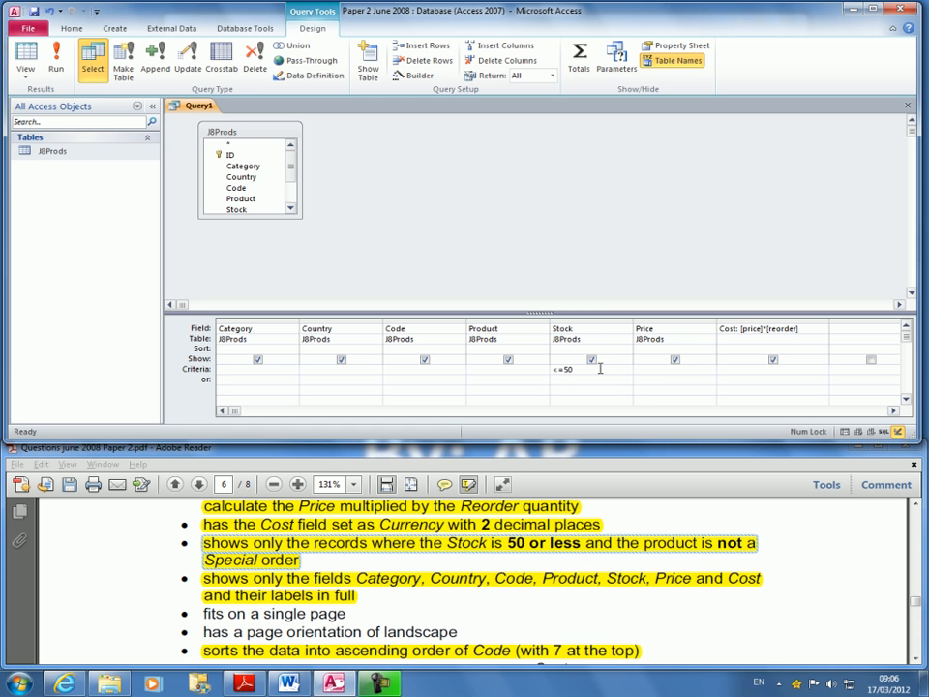
{"action": "left_click", "coordinate": [56, 53]}
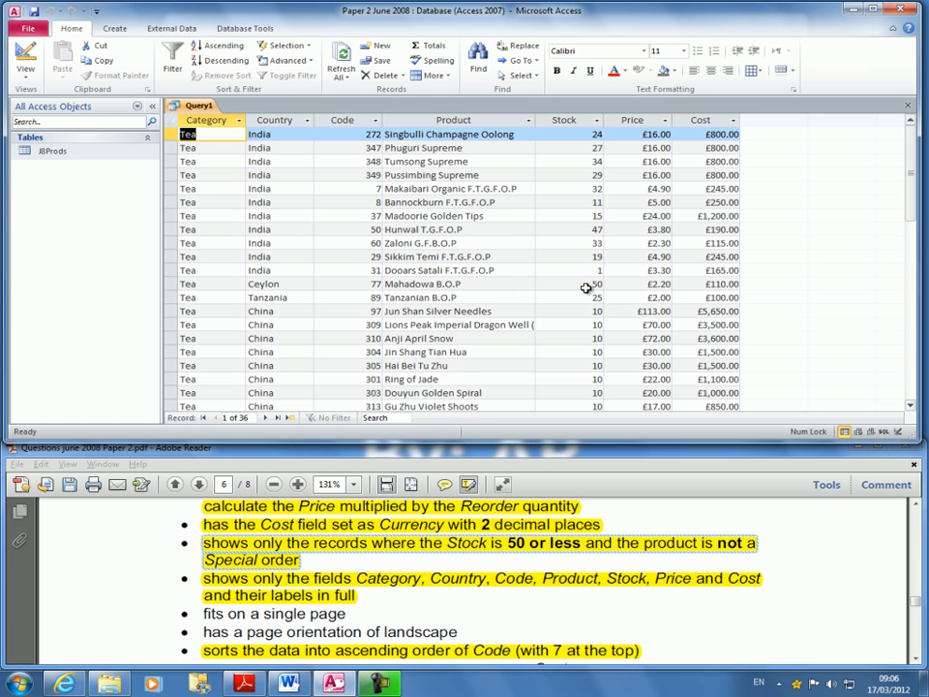
Review the Stock values in the results, rerun the query to check the first and last records, and return to Design View
{"action": "scroll", "coordinate": [595, 270], "scroll_direction": "down", "scroll_amount": 8}
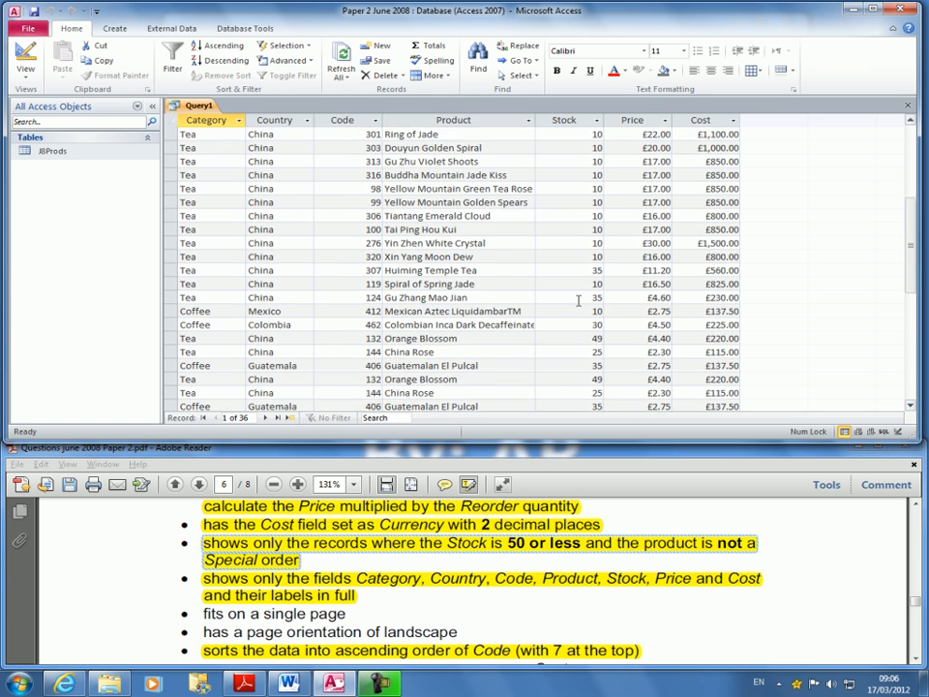
{"action": "scroll", "coordinate": [590, 281], "scroll_direction": "up", "scroll_amount": 8}
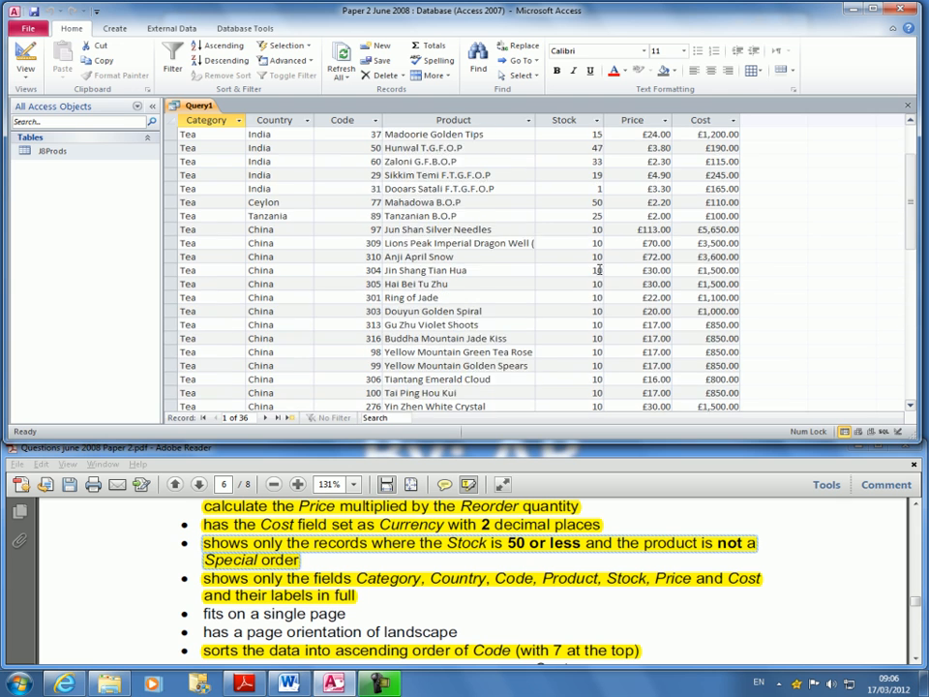
{"action": "left_click", "coordinate": [22, 75]}
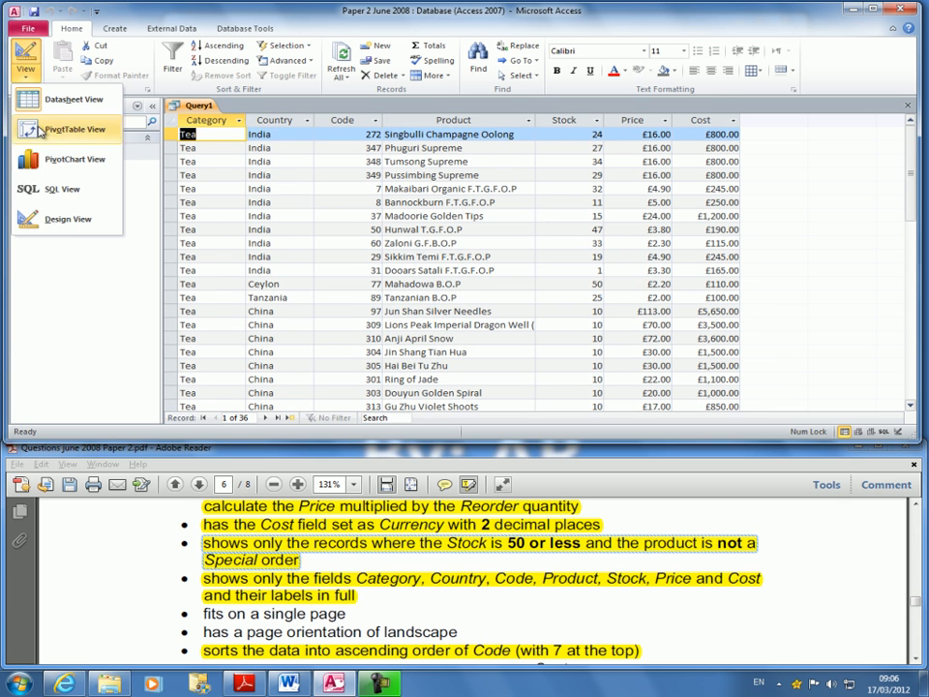
{"action": "left_click", "coordinate": [69, 220]}
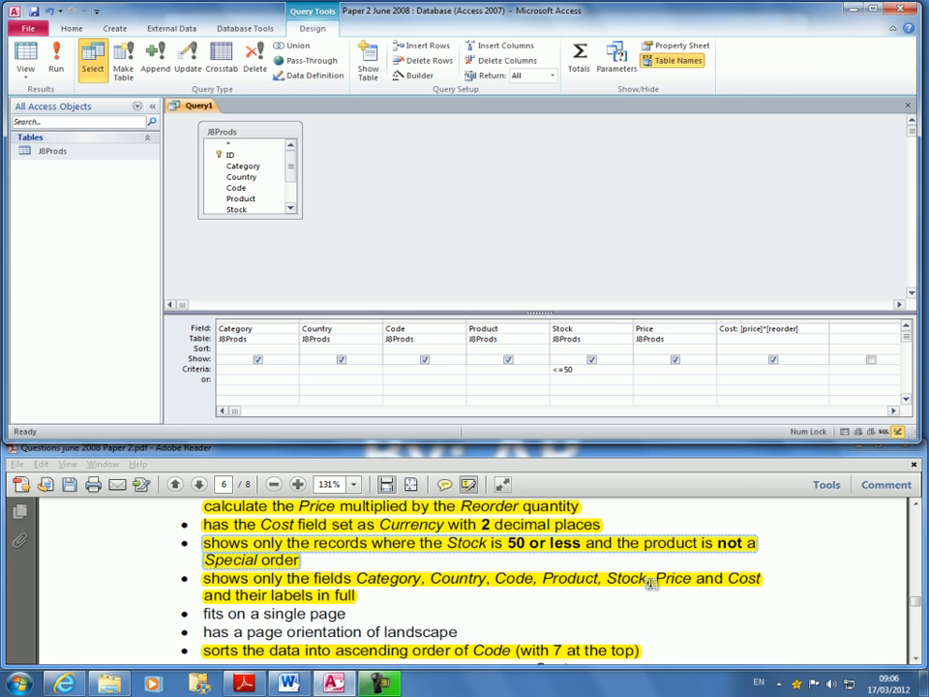
{"action": "left_click", "coordinate": [55, 54]}
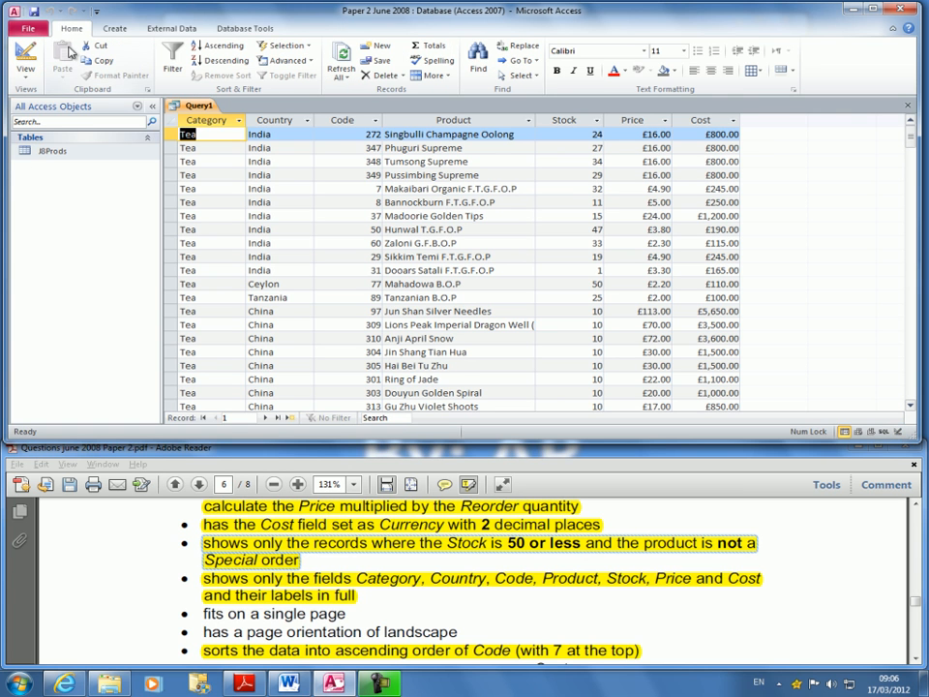
{"action": "left_click", "coordinate": [277, 417]}
{"action": "left_click", "coordinate": [205, 418]}
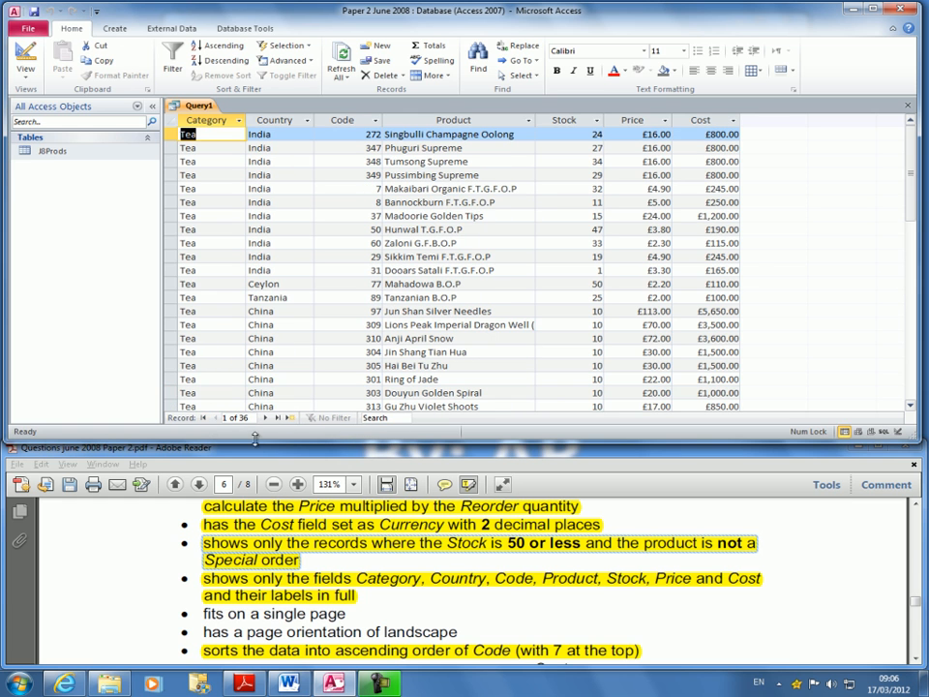
{"action": "left_click", "coordinate": [27, 75]}
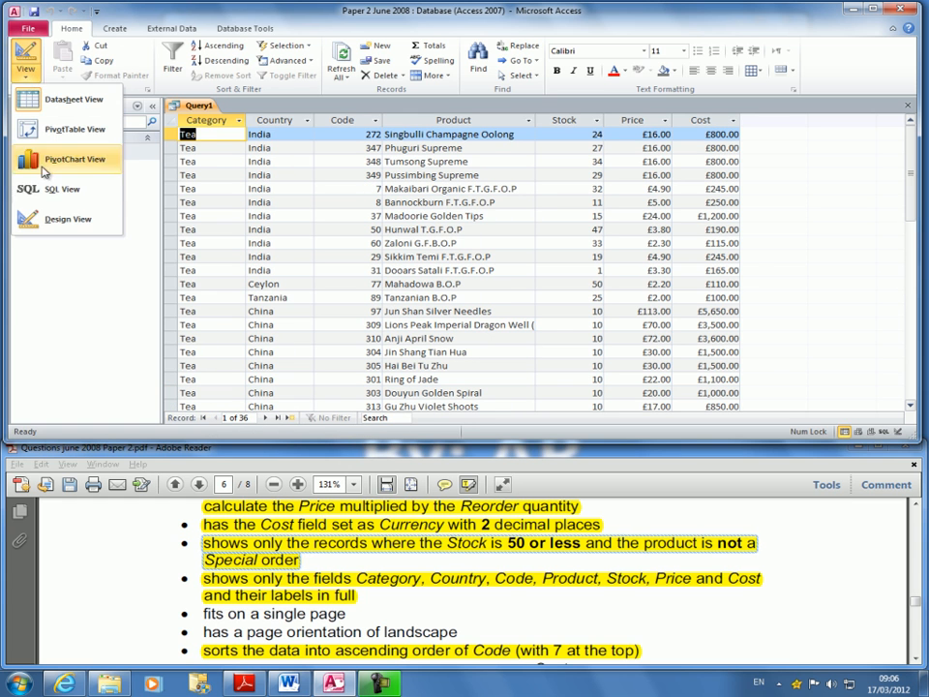
{"action": "left_click", "coordinate": [58, 218]}
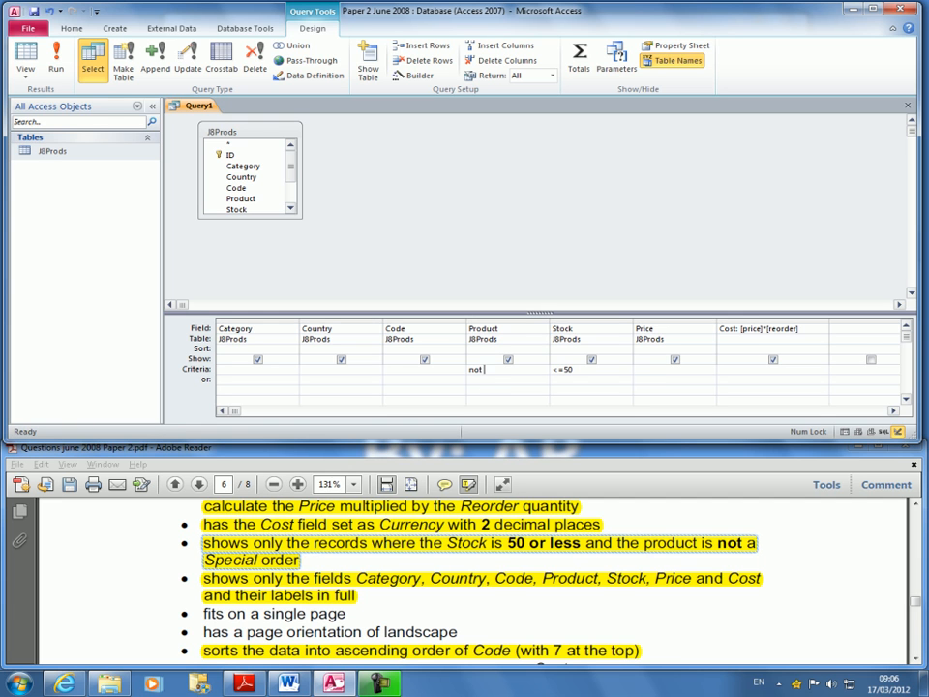
Try the criterion Not "special" on the Product field and run the query to inspect the records
{"action": "key", "text": "Tab"}
{"action": "left_click", "coordinate": [55, 54]}
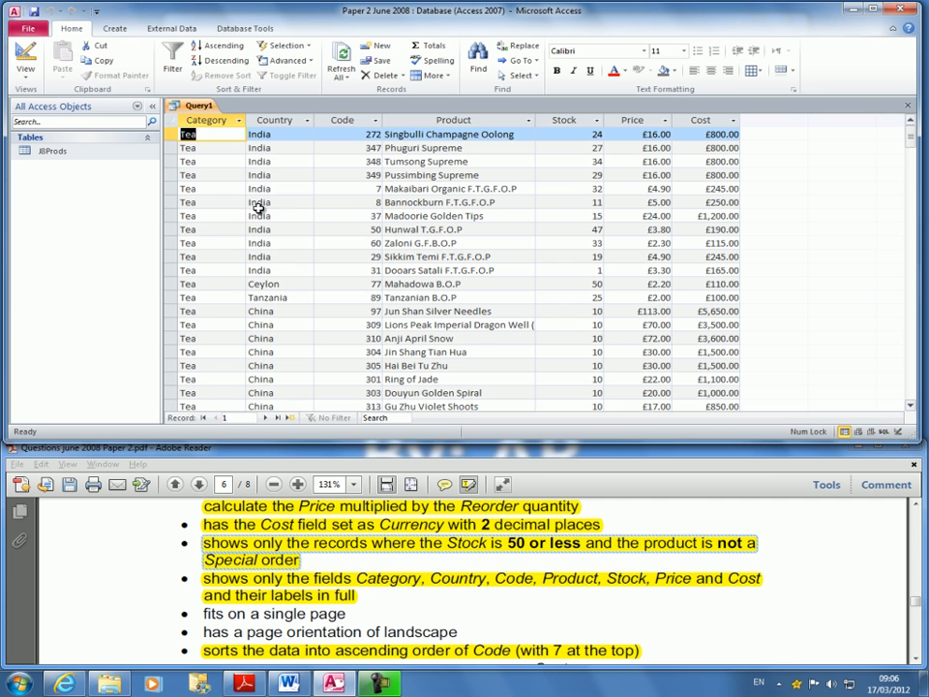
{"action": "scroll", "coordinate": [506, 341], "scroll_direction": "down", "scroll_amount": 8}
{"action": "scroll", "coordinate": [561, 348], "scroll_direction": "up", "scroll_amount": 8}
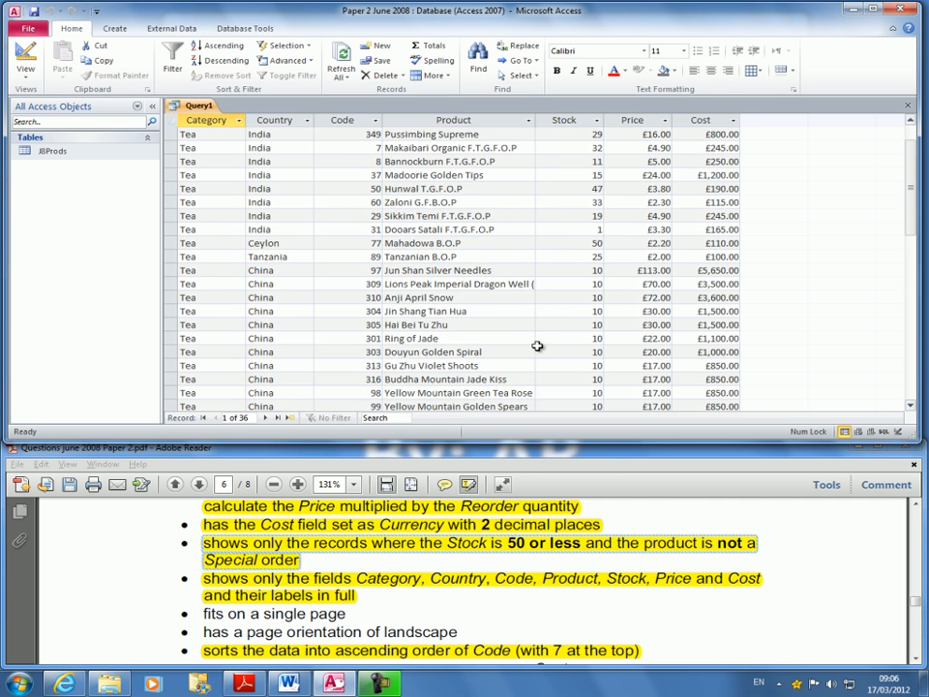
Return to Design View and remove the Not "special" criterion from the Product field
{"action": "left_click", "coordinate": [28, 77]}
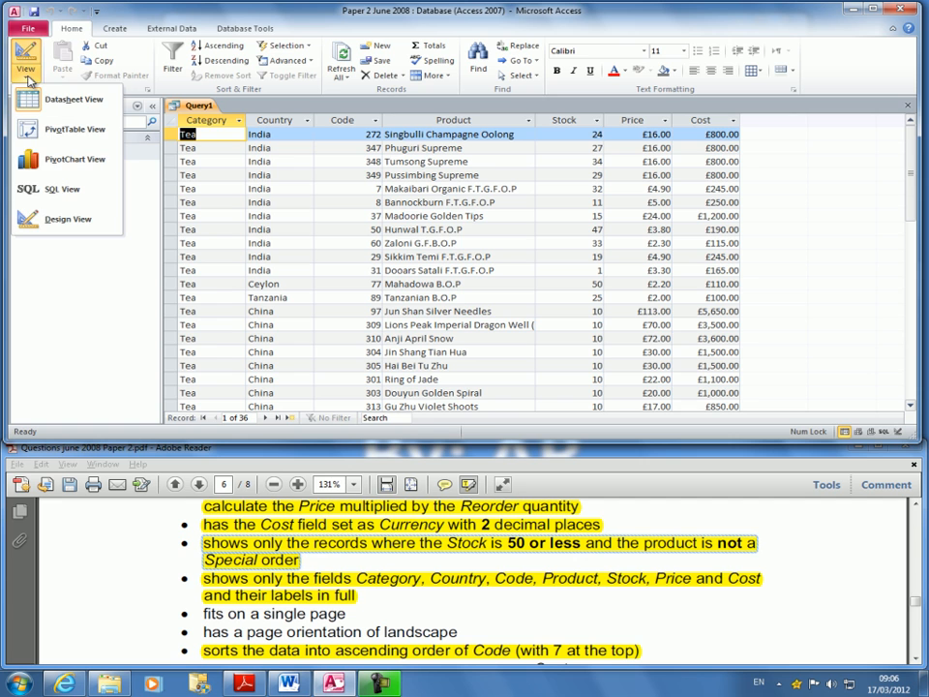
{"action": "left_click", "coordinate": [60, 218]}
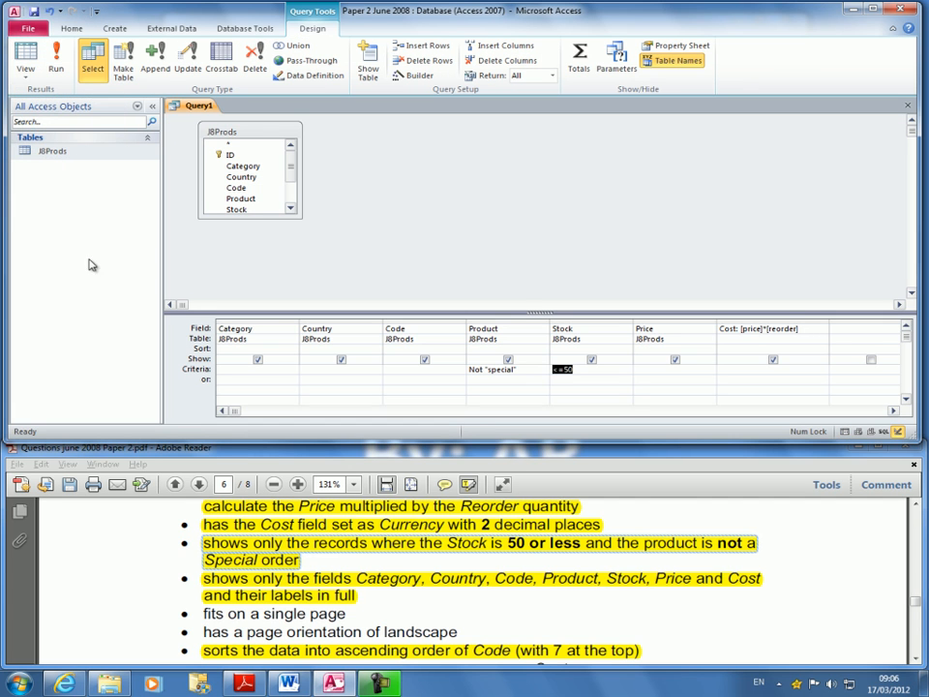
{"action": "left_click_drag", "start_coordinate": [523, 370], "coordinate": [475, 369]}
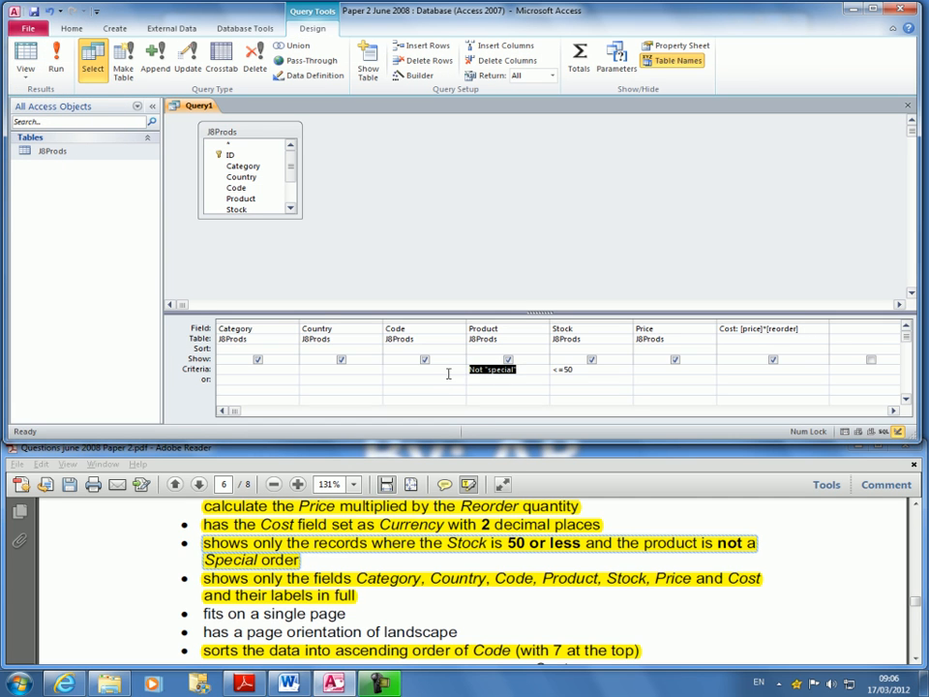
{"action": "key", "text": "Delete"}
Add the Special field from the enlarged J8Prods field list after Cost with the criterion False, and run the query
{"action": "left_click_drag", "start_coordinate": [299, 219], "coordinate": [314, 287]}
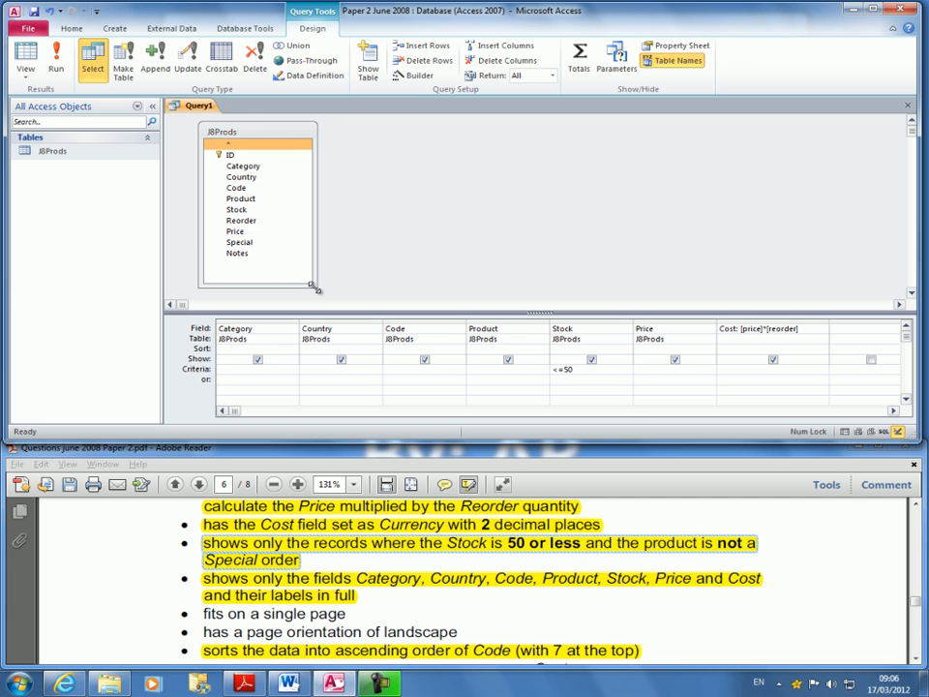
{"action": "double_click", "coordinate": [241, 243]}
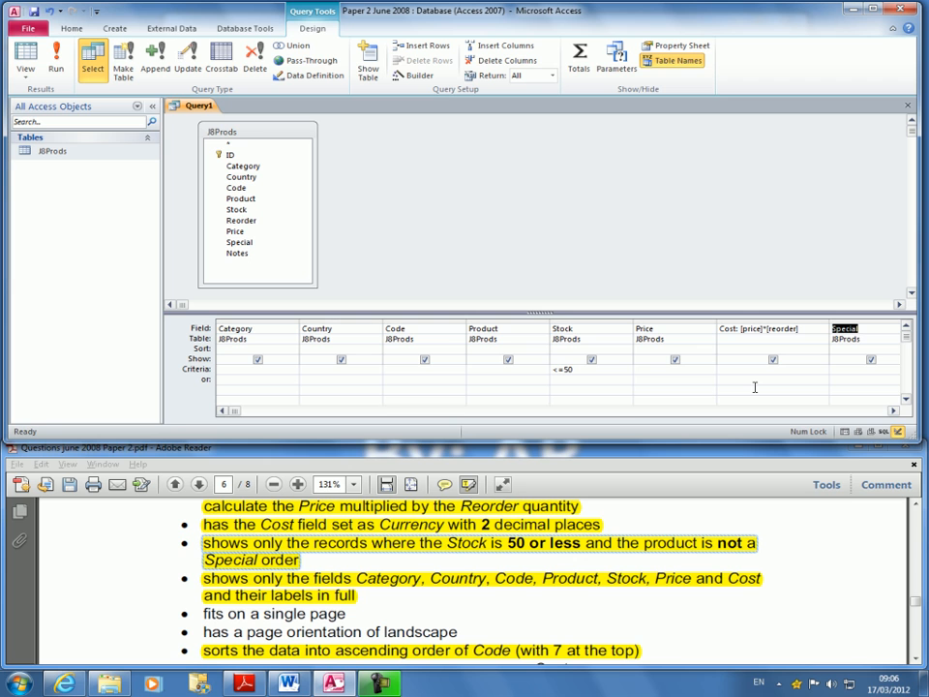
{"action": "left_click", "coordinate": [856, 369]}
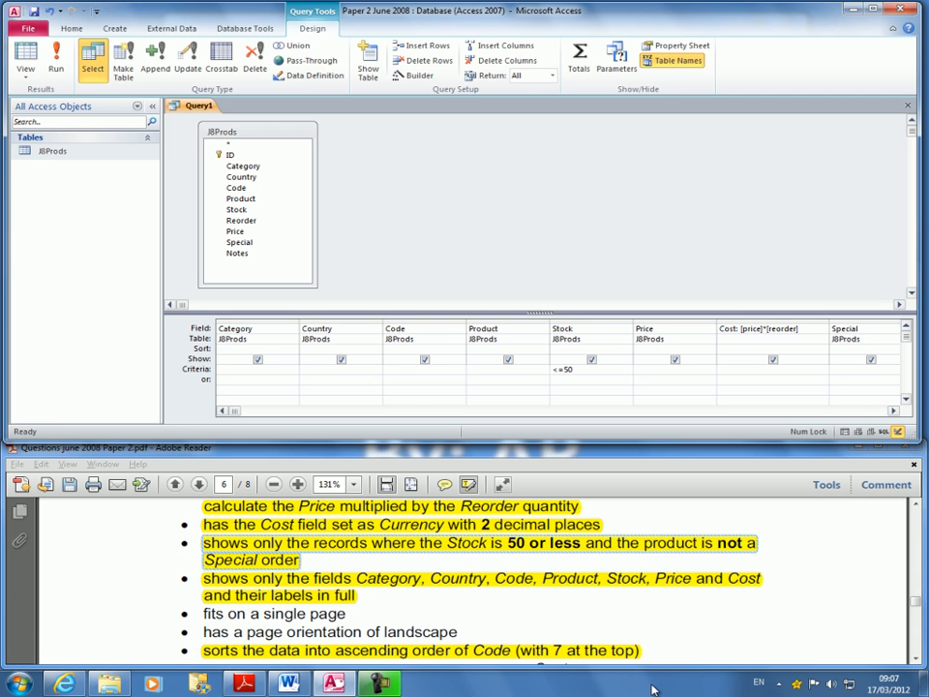
{"action": "key", "text": "Tab"}
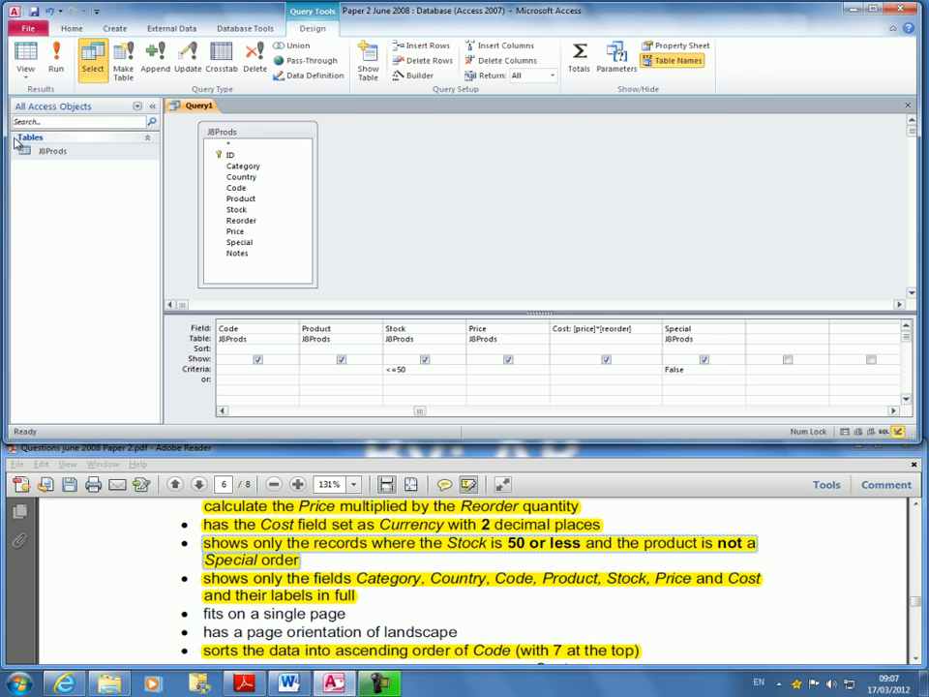
{"action": "left_click", "coordinate": [36, 60]}
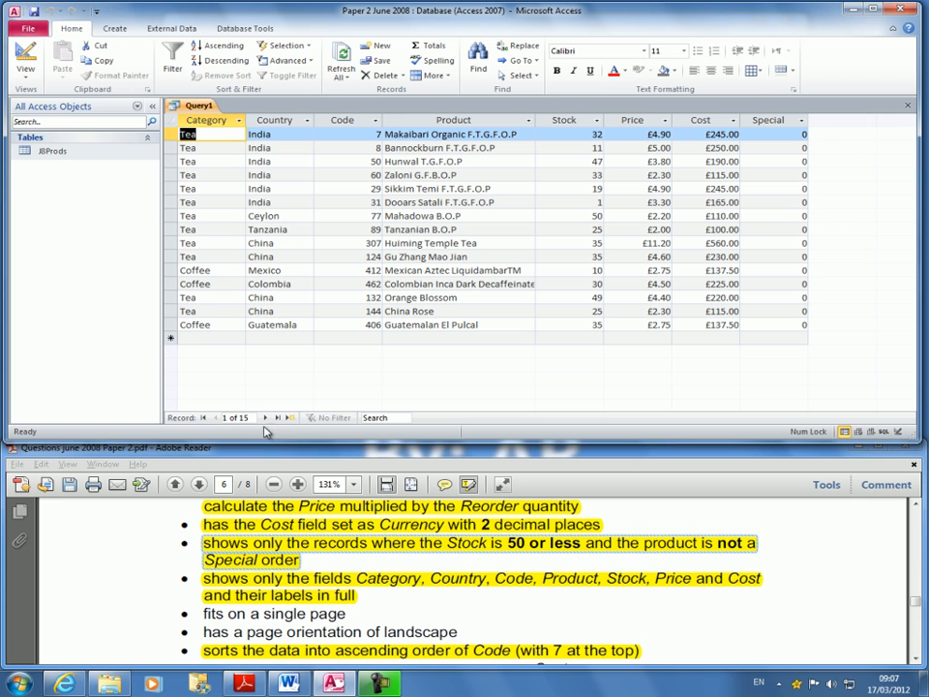
Hide the Special field from the query output in Design View while keeping its criterion, and run the query
{"action": "left_click", "coordinate": [27, 77]}
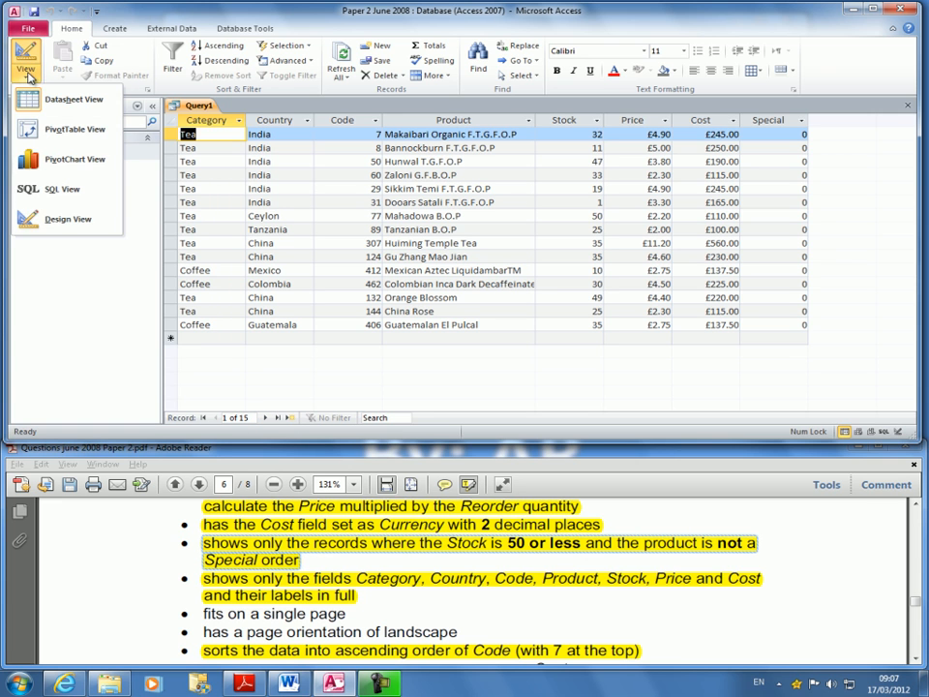
{"action": "left_click", "coordinate": [58, 220]}
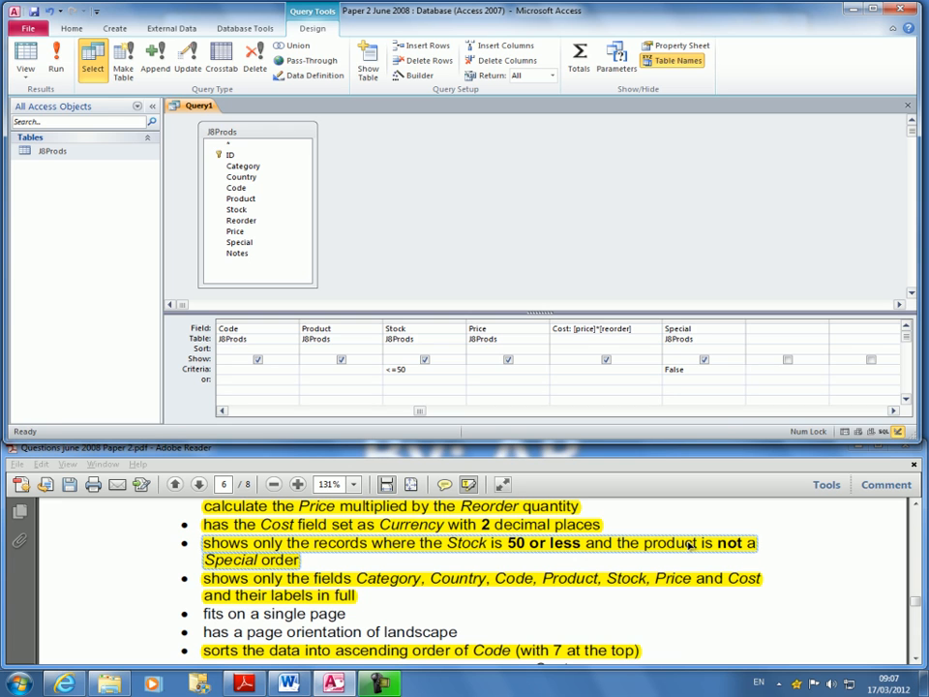
{"action": "left_click", "coordinate": [704, 359]}
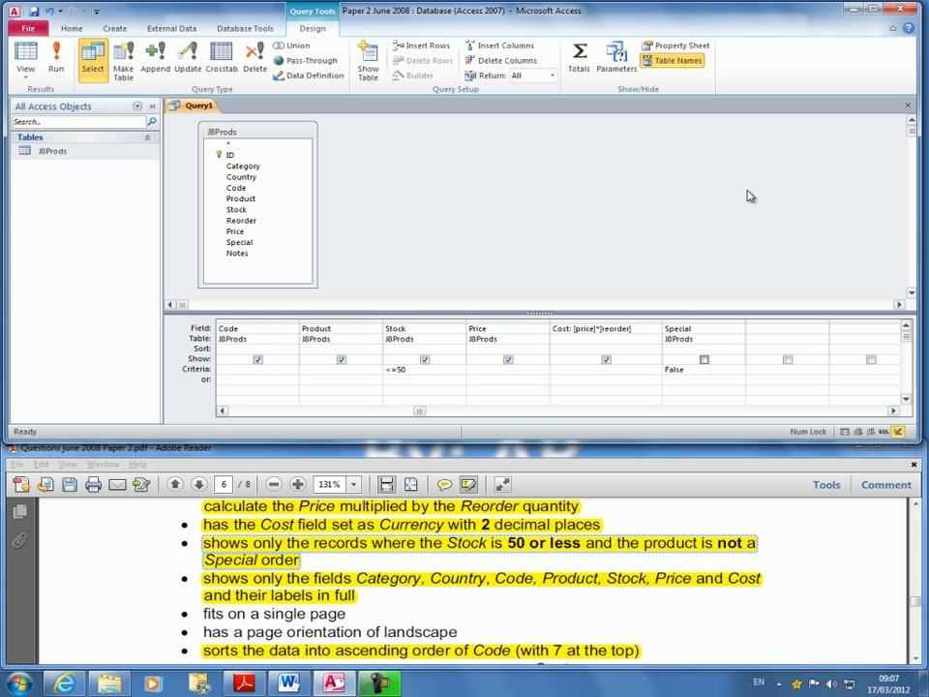
{"action": "left_click", "coordinate": [56, 58]}
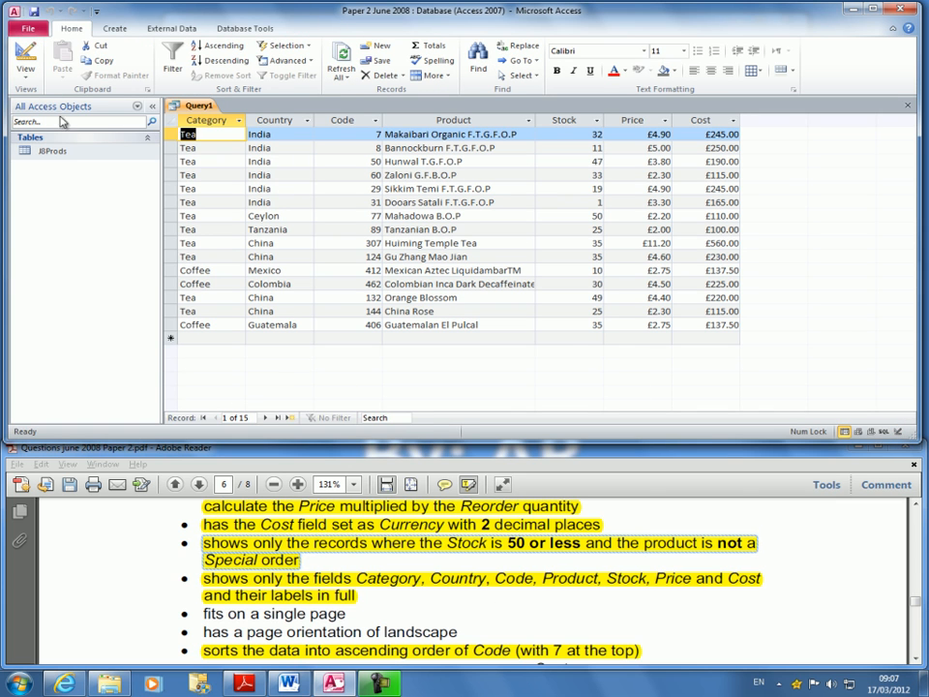
Set the Code field to sort in ascending order in Design View as the question requires, and show the results
{"action": "left_click", "coordinate": [32, 73]}
{"action": "left_click", "coordinate": [43, 216]}
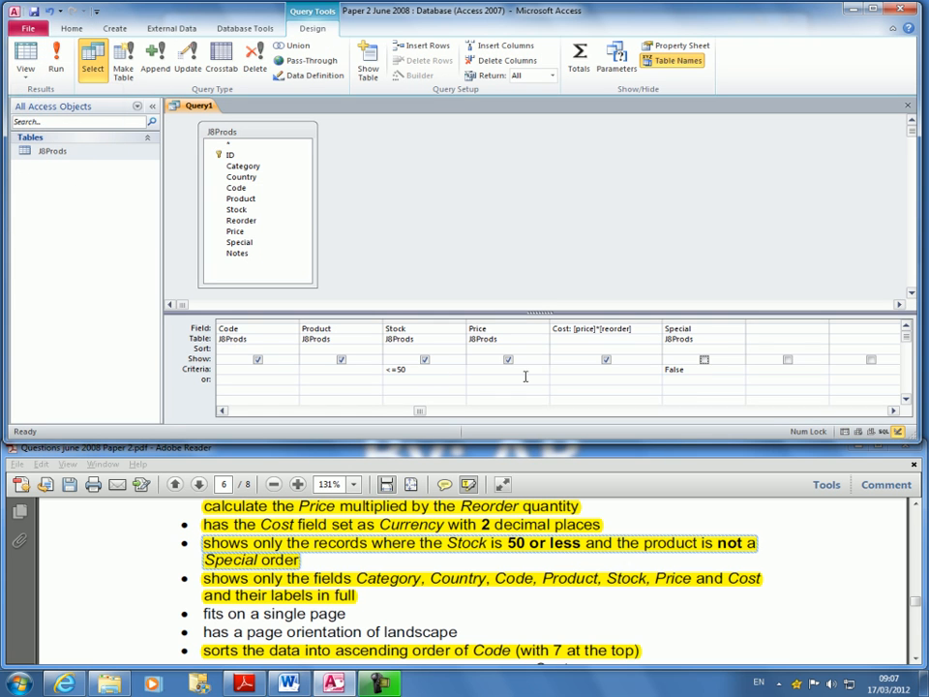
{"action": "left_click", "coordinate": [917, 658]}
{"action": "left_click", "coordinate": [918, 660]}
{"action": "left_click", "coordinate": [918, 659]}
{"action": "left_click", "coordinate": [918, 659]}
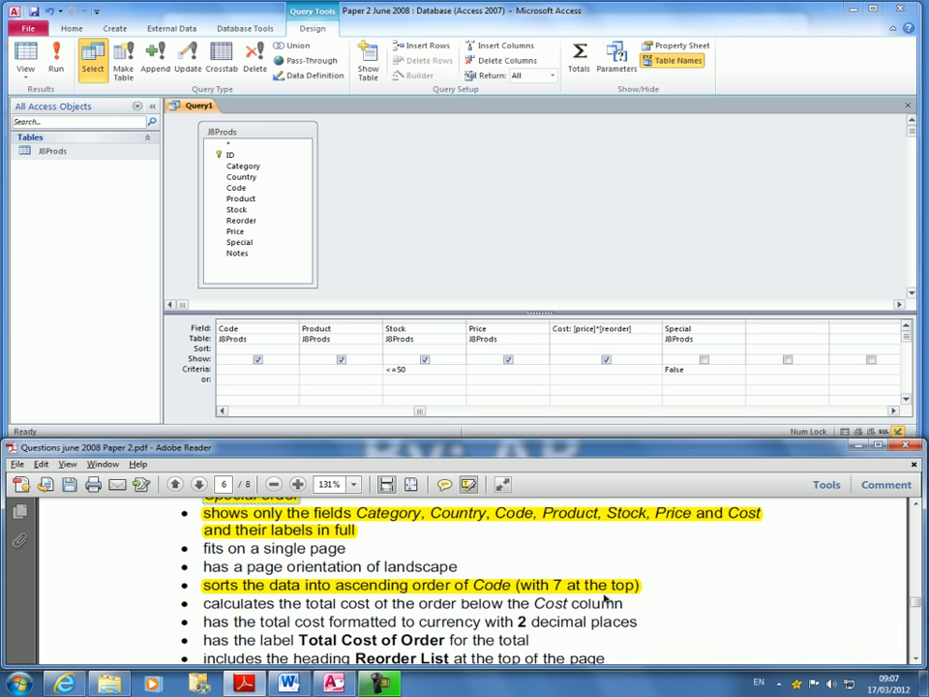
{"action": "left_click", "coordinate": [257, 348]}
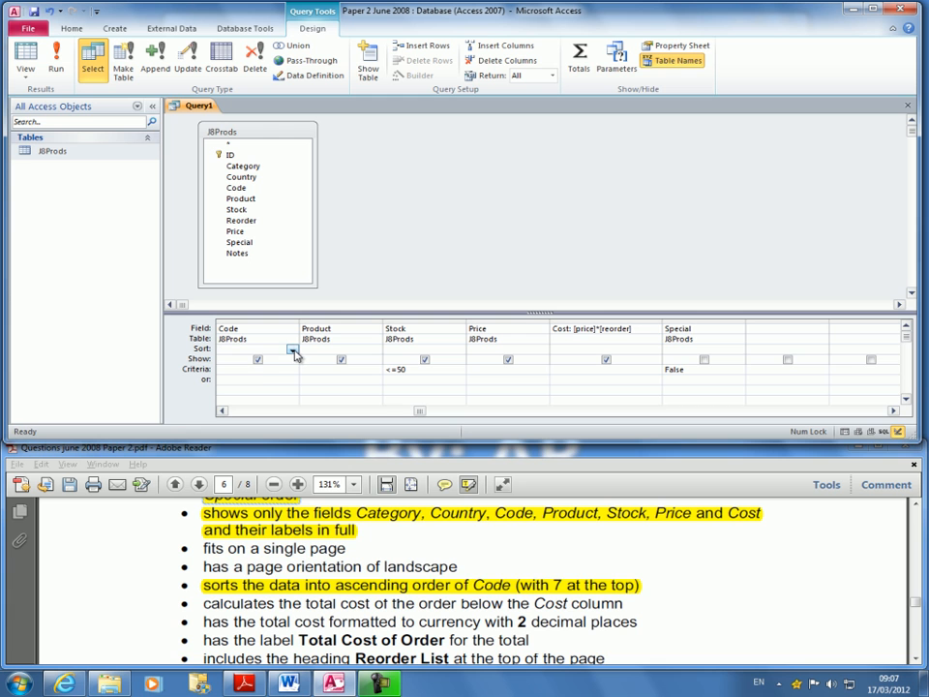
{"action": "left_click", "coordinate": [292, 349]}
{"action": "left_click", "coordinate": [271, 357]}
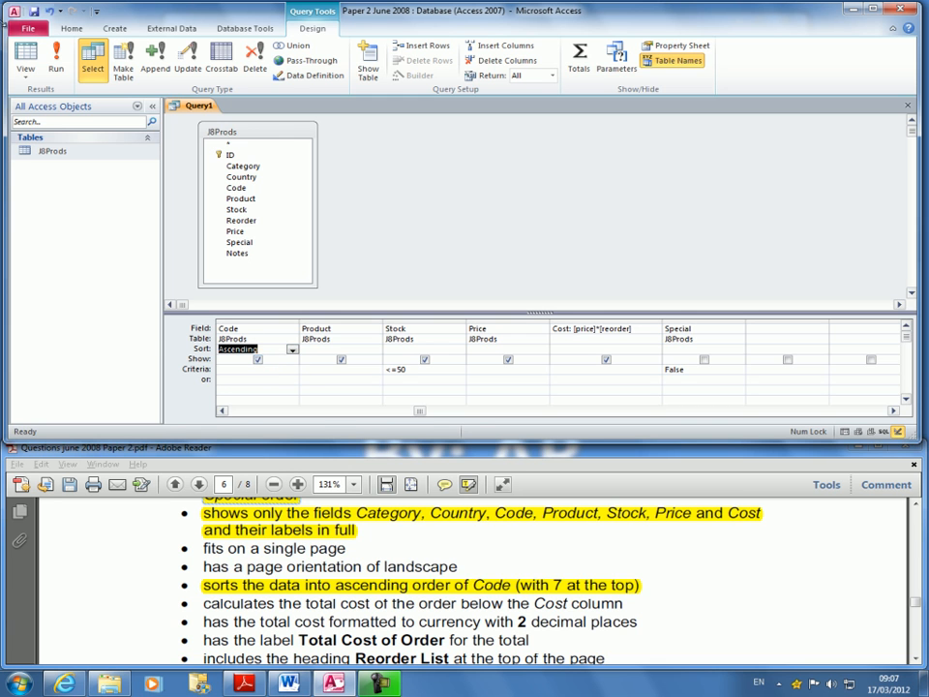
{"action": "left_click", "coordinate": [25, 53]}
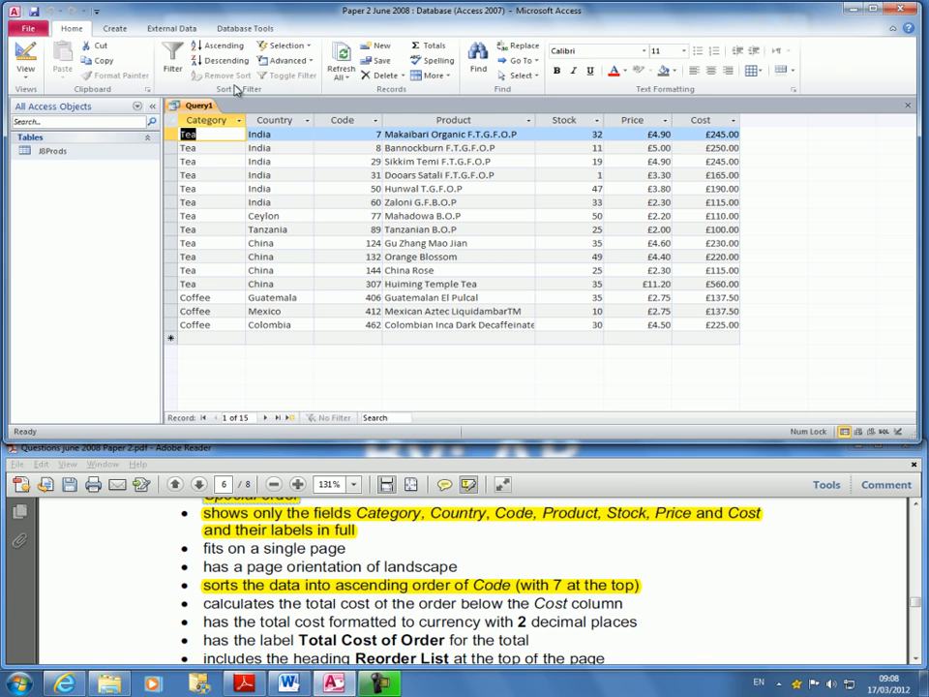
Save the query under the name Query1 and close it
{"action": "left_click", "coordinate": [32, 11]}
{"action": "left_click", "coordinate": [464, 185]}
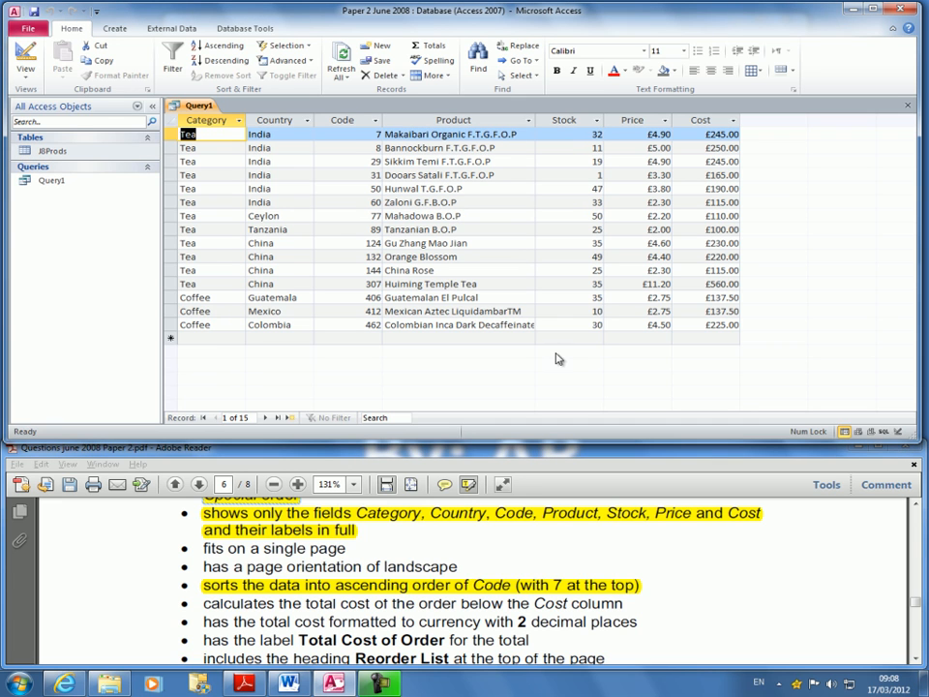
{"action": "right_click", "coordinate": [207, 109]}
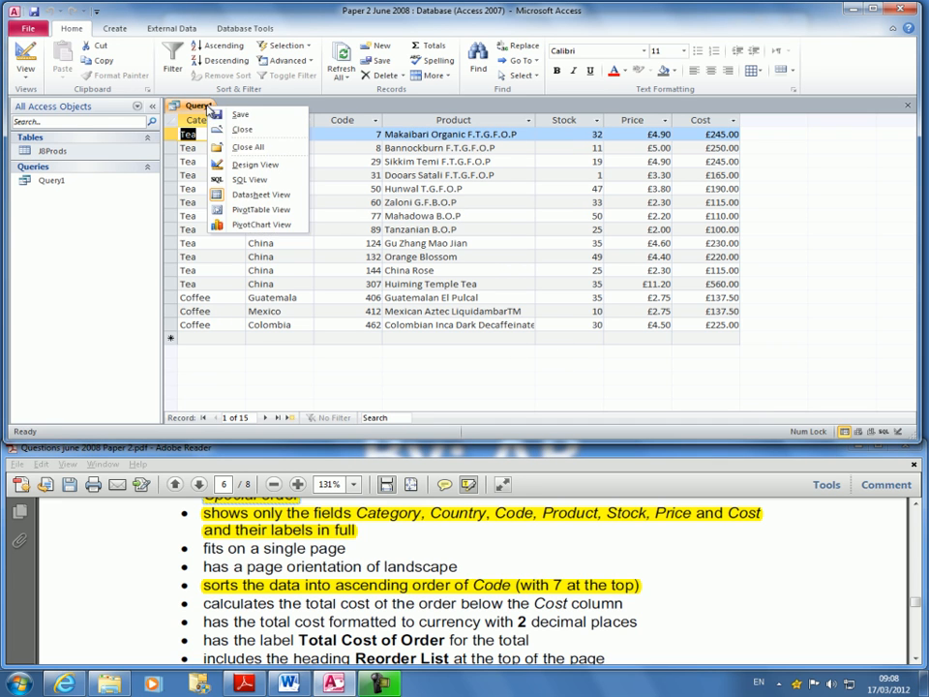
{"action": "left_click", "coordinate": [256, 135]}
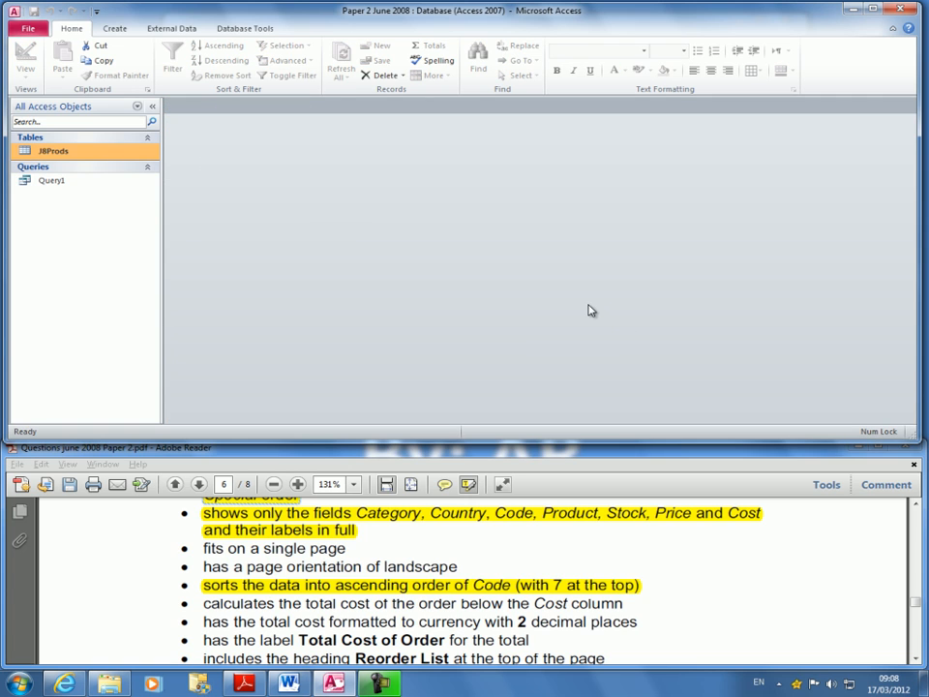